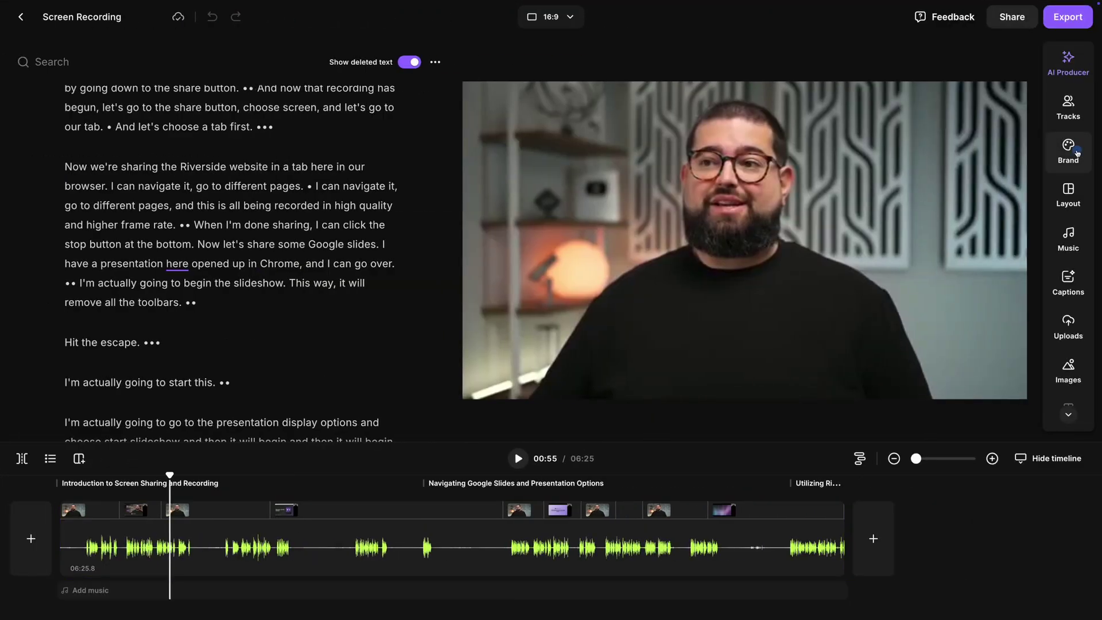
In brand settings, choose the purple animated 9:16 caption style and open the intro settings.
{"action": "left_click", "coordinate": [1071, 150]}
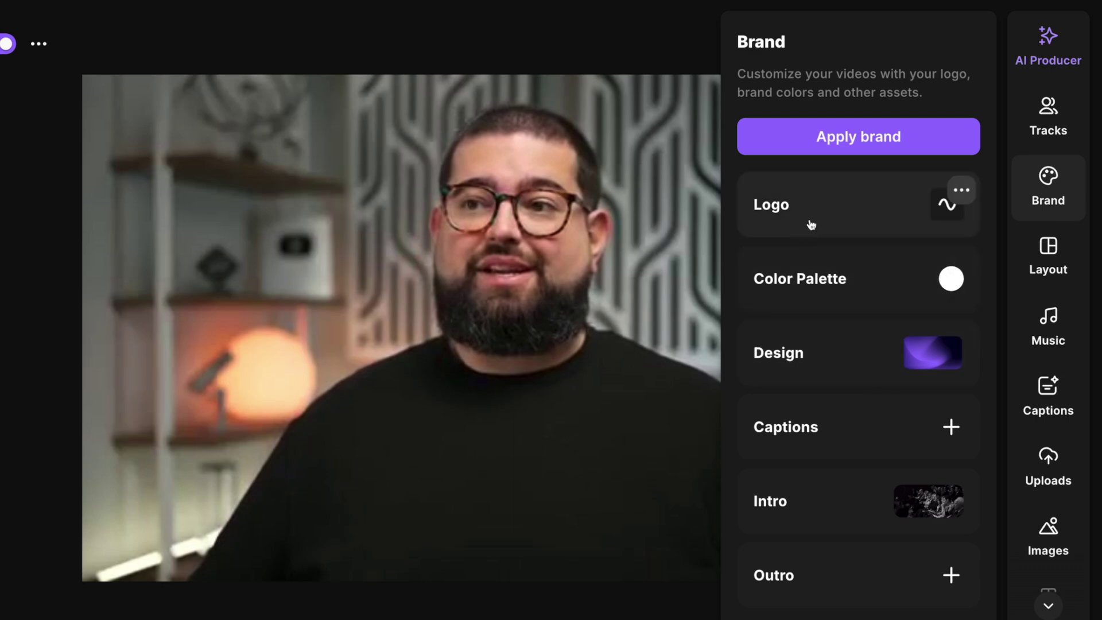
{"action": "left_click", "coordinate": [838, 419]}
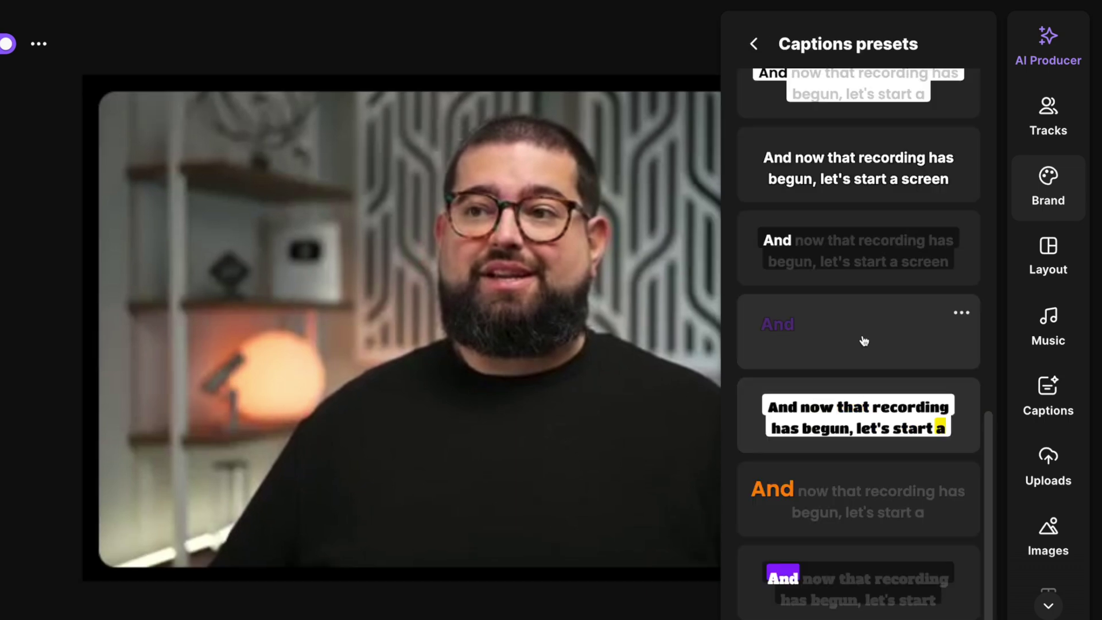
{"action": "left_click", "coordinate": [863, 341]}
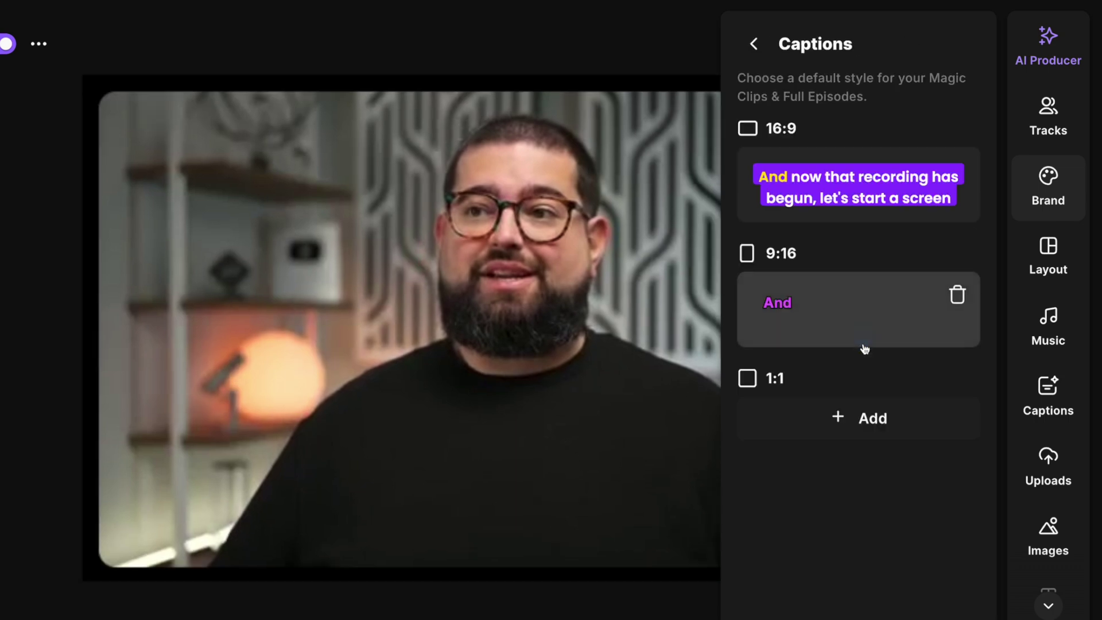
{"action": "left_click", "coordinate": [754, 44]}
{"action": "left_click", "coordinate": [962, 486]}
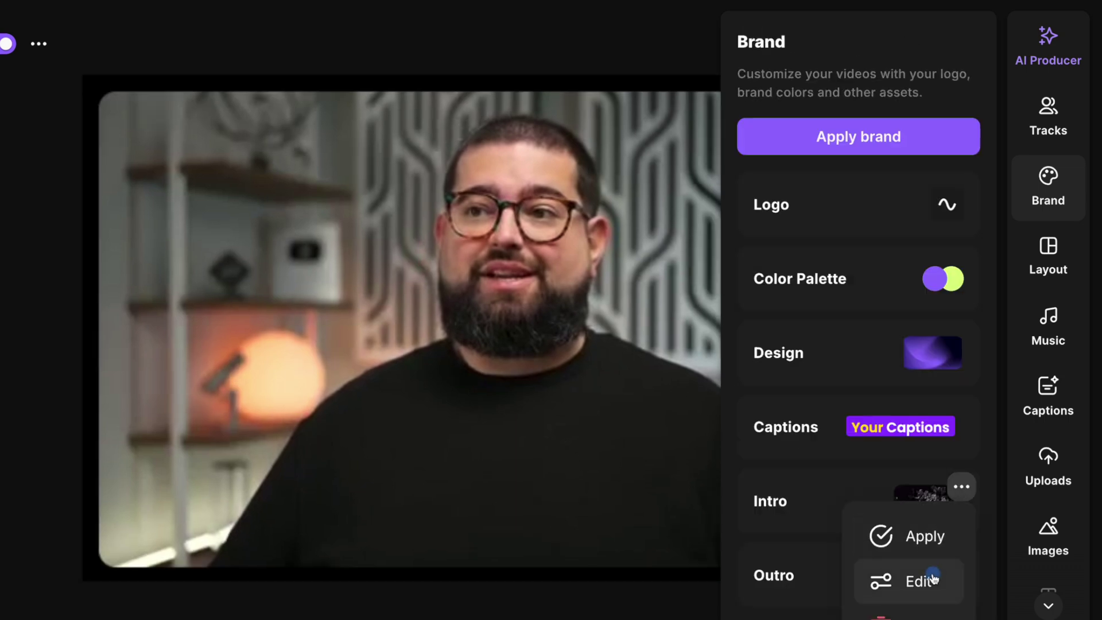
{"action": "left_click", "coordinate": [922, 580]}
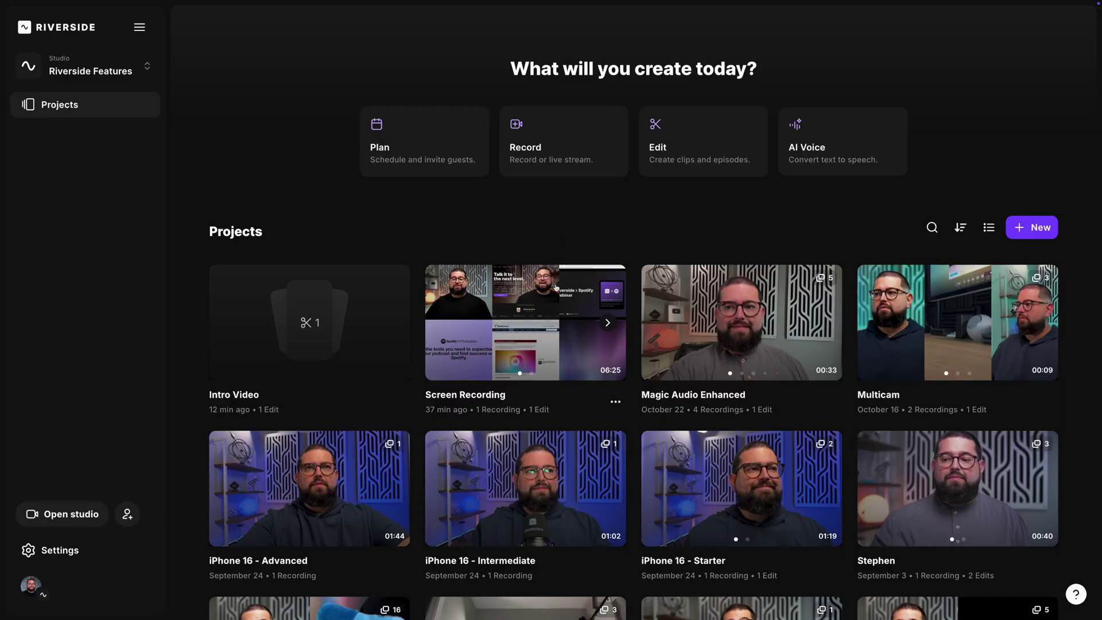
Create a new edit of the Screen Recording project.
{"action": "left_click", "coordinate": [556, 287]}
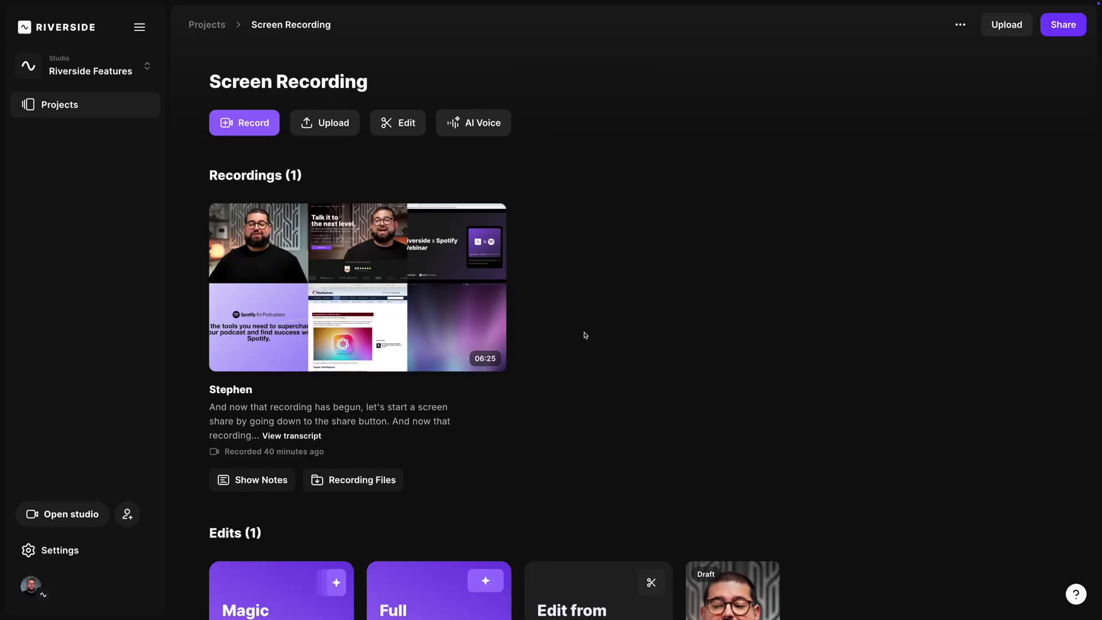
{"action": "left_click", "coordinate": [393, 132]}
{"action": "left_click", "coordinate": [377, 161]}
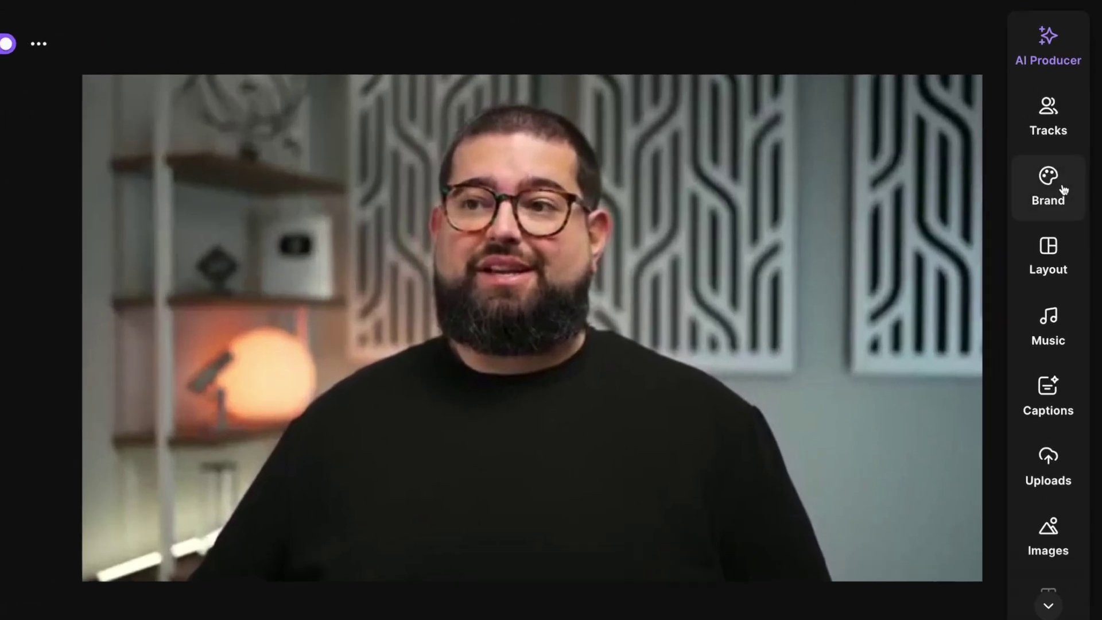
Place the brand logo in the bottom-left corner at 100% opacity.
{"action": "left_click", "coordinate": [1071, 150]}
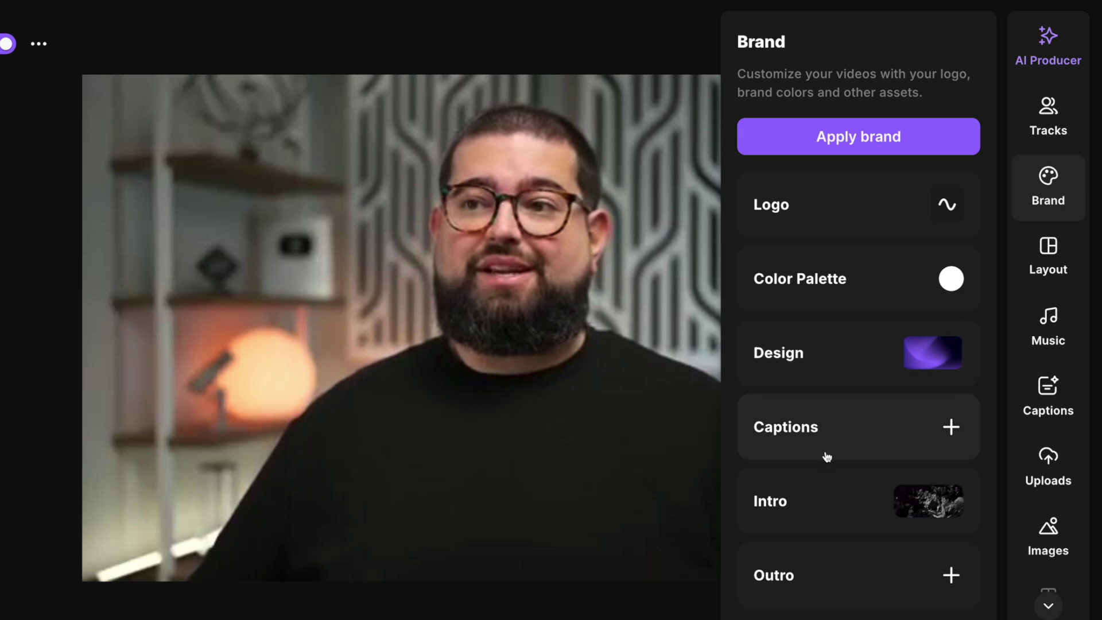
{"action": "left_click", "coordinate": [960, 192]}
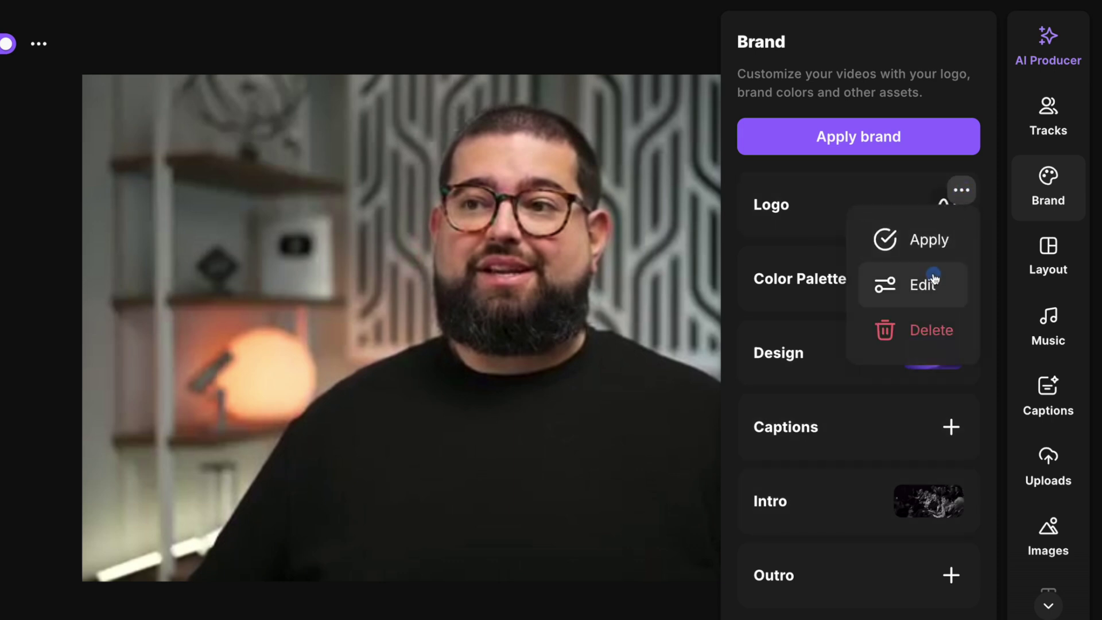
{"action": "left_click", "coordinate": [934, 279]}
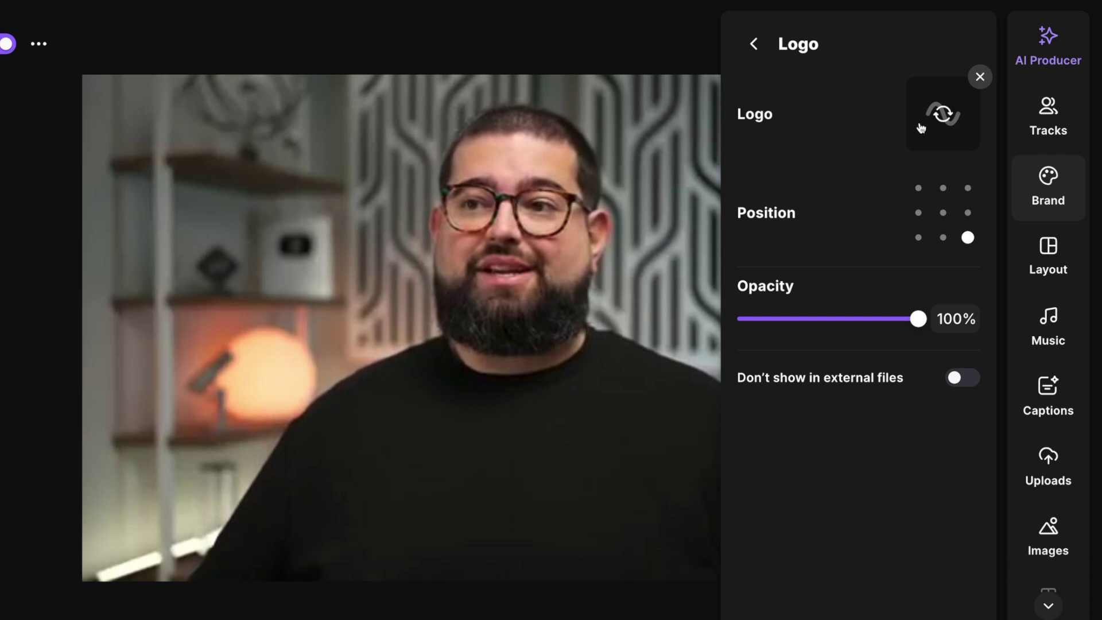
{"action": "left_click", "coordinate": [967, 213]}
{"action": "left_click", "coordinate": [920, 213]}
{"action": "left_click", "coordinate": [918, 238]}
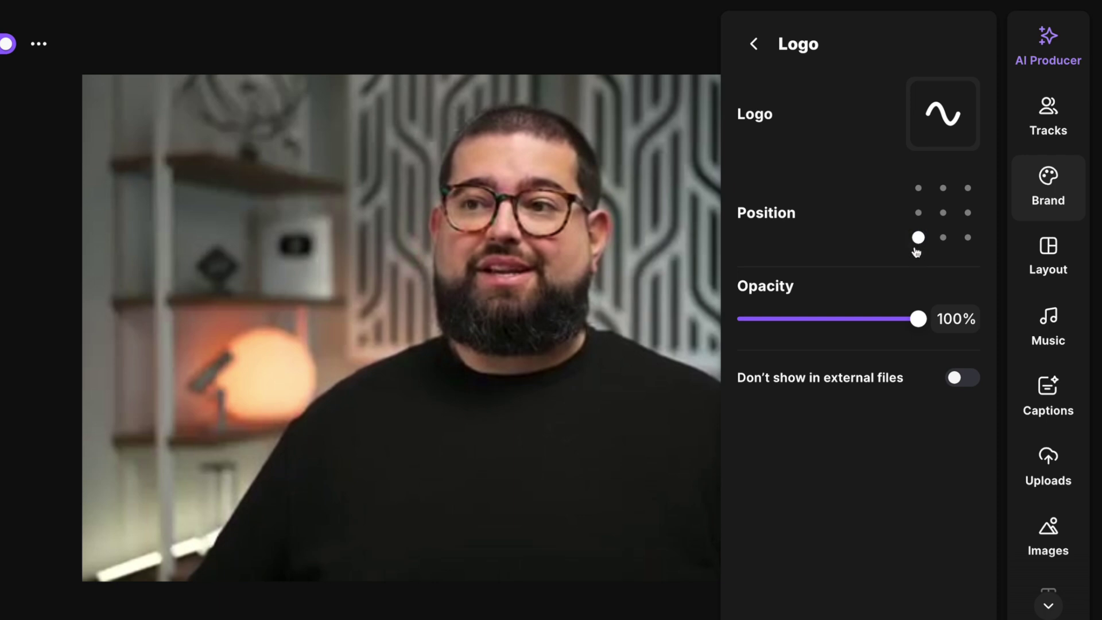
{"action": "mouse_move", "coordinate": [917, 319]}
{"action": "left_mouse_down"}
{"action": "mouse_move", "coordinate": [878, 320]}
{"action": "mouse_move", "coordinate": [918, 320]}
{"action": "left_mouse_up"}
{"action": "left_click", "coordinate": [757, 53]}
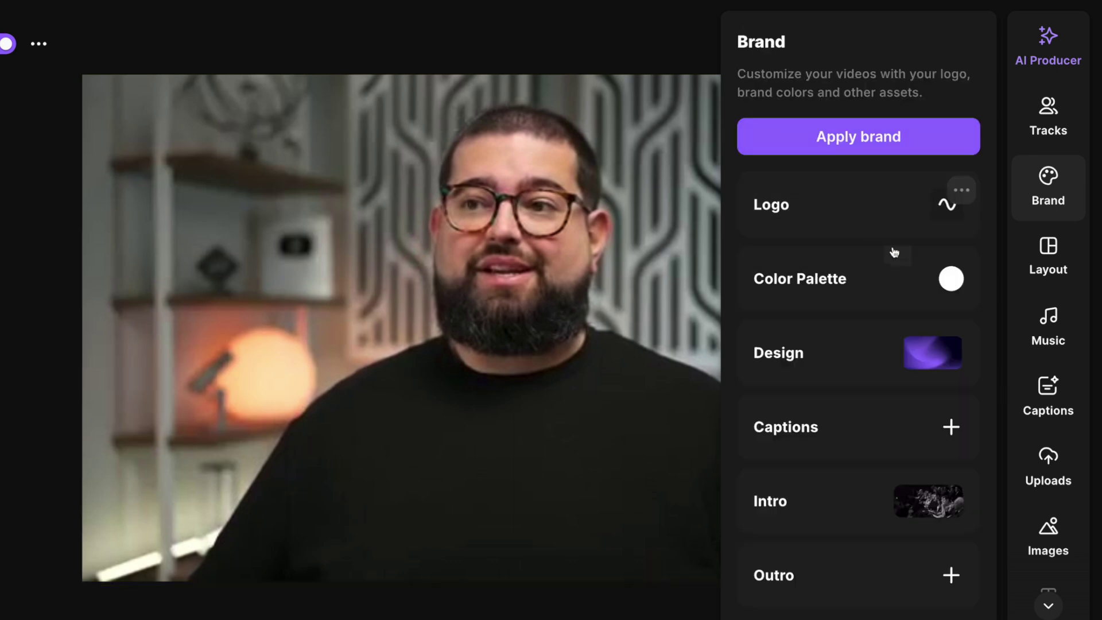
Delete the existing white colour palette and start a new one.
{"action": "left_click", "coordinate": [962, 267]}
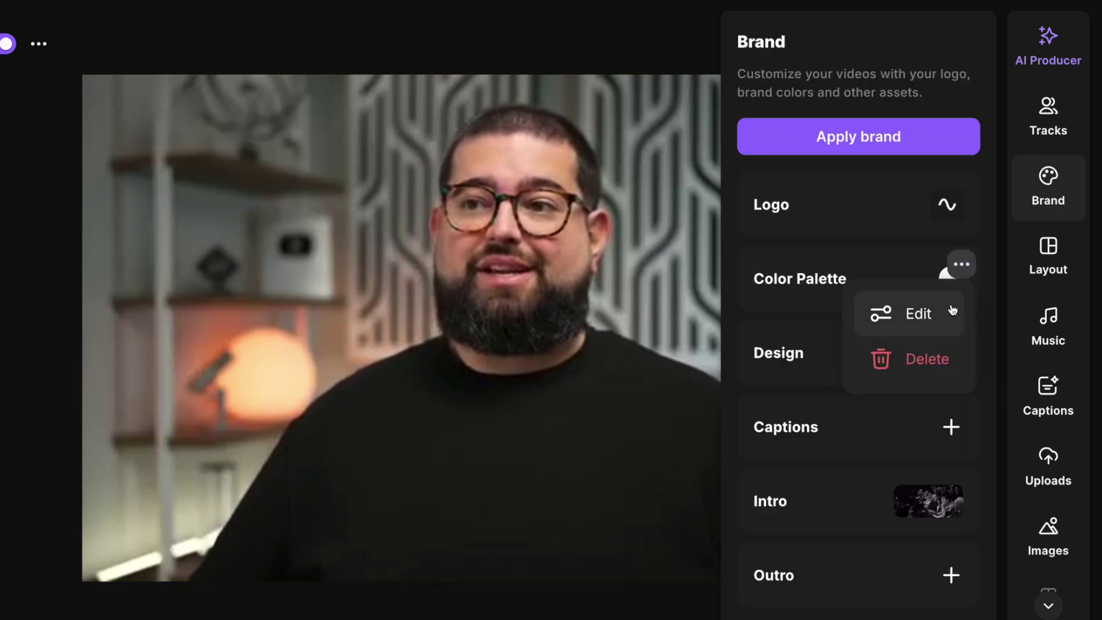
{"action": "left_click", "coordinate": [943, 368]}
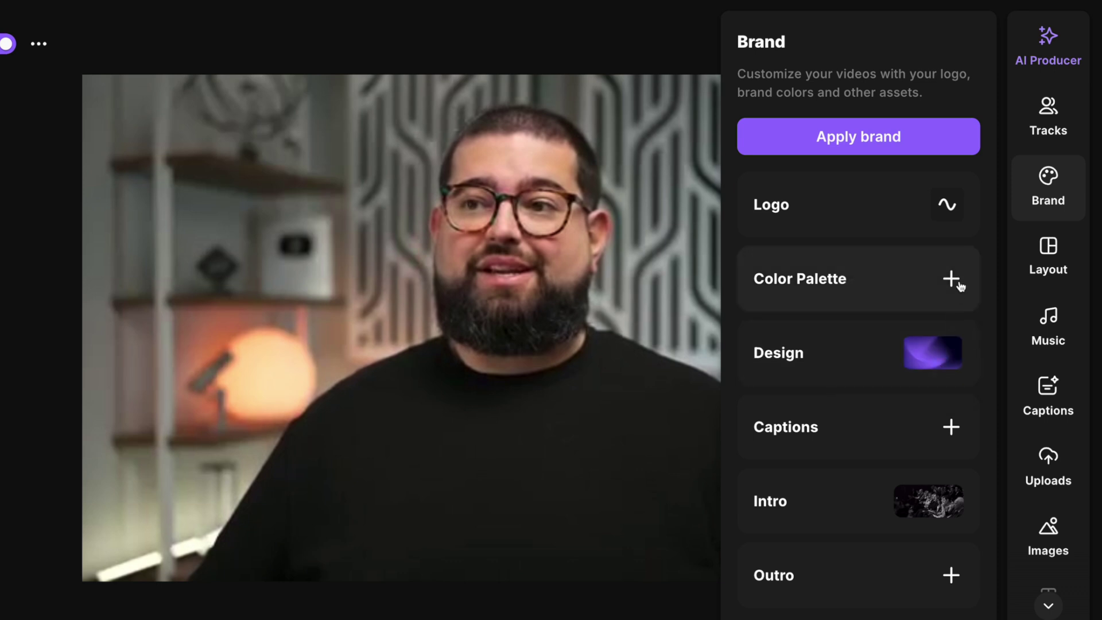
{"action": "left_click", "coordinate": [953, 280]}
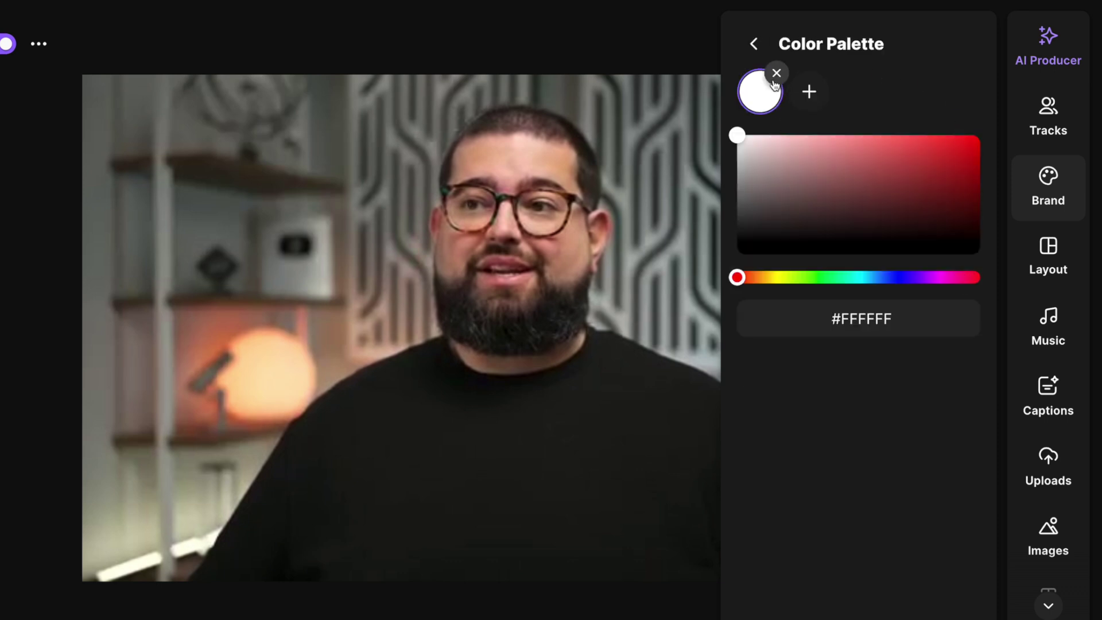
Fill the new palette with purple #9671FF and yellow-green #DFFF84.
{"action": "left_click_drag", "start_coordinate": [843, 196], "coordinate": [899, 220]}
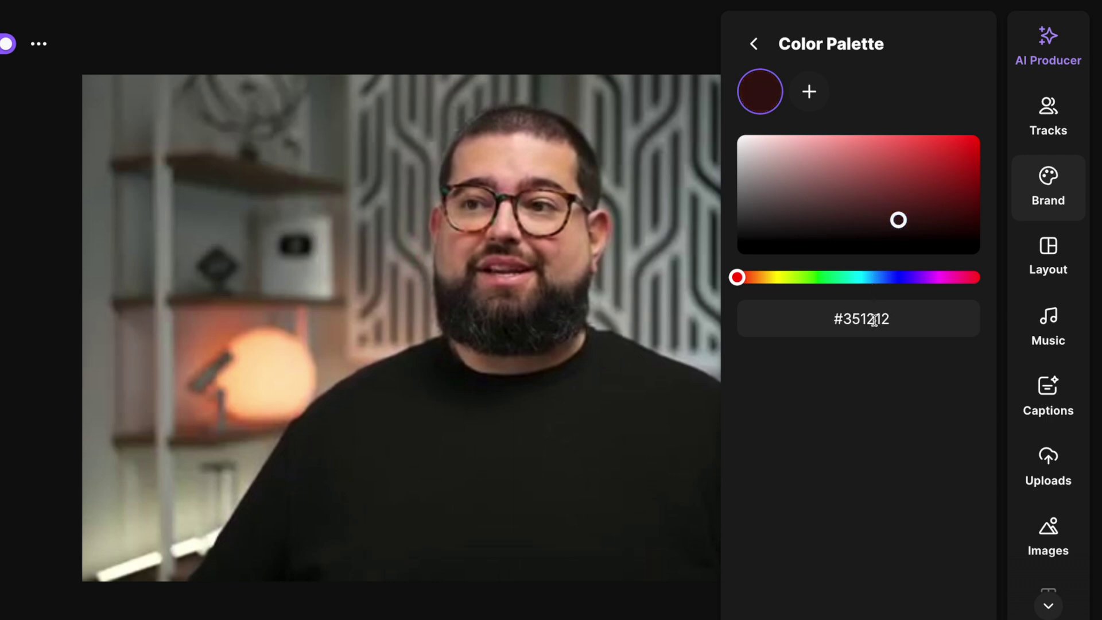
{"action": "triple_click", "coordinate": [874, 319]}
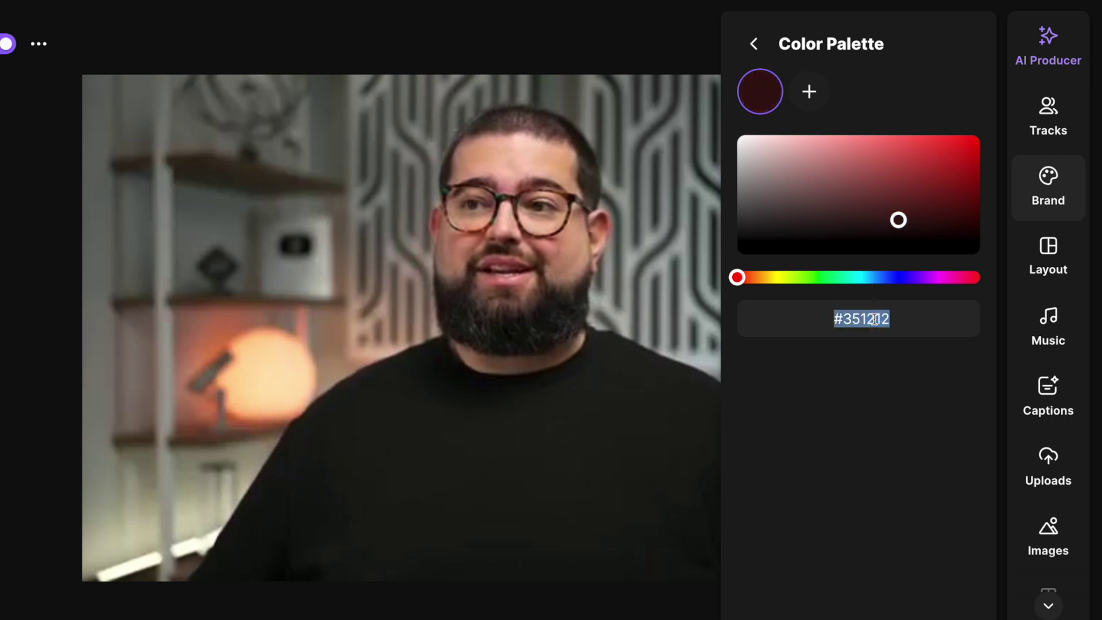
{"action": "type", "text": "#9671FF"}
{"action": "left_click", "coordinate": [809, 92]}
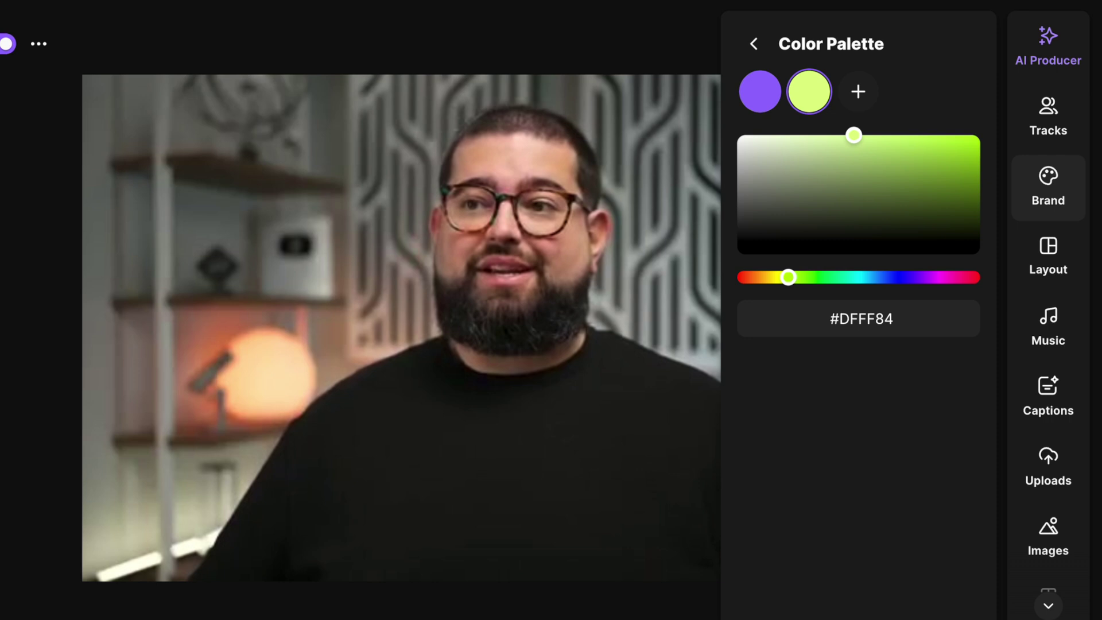
{"action": "left_click", "coordinate": [861, 92]}
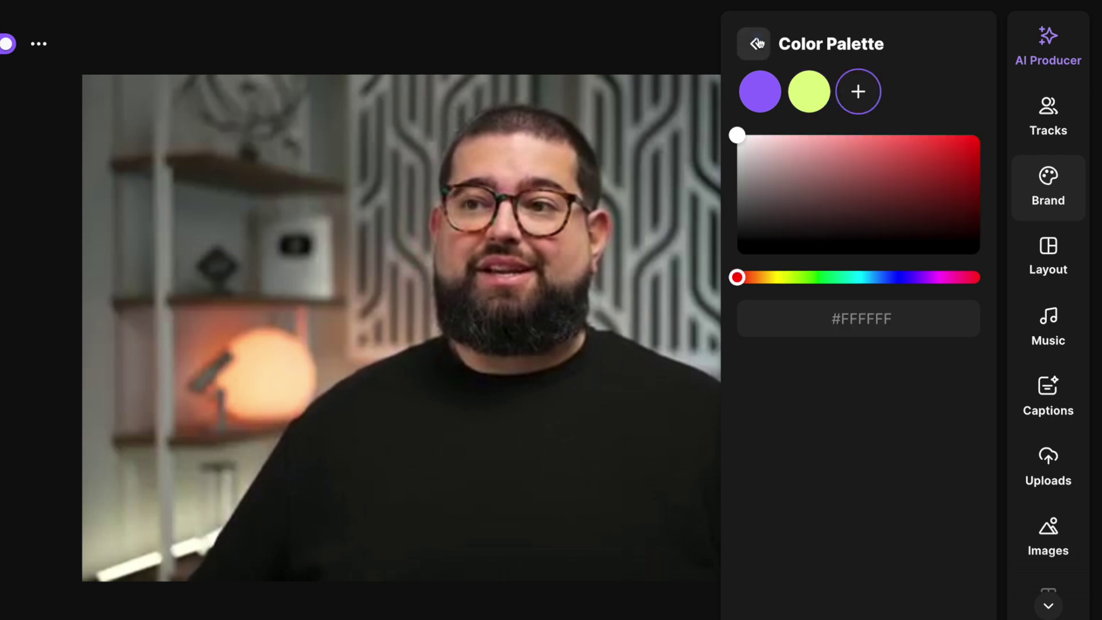
{"action": "left_click", "coordinate": [758, 43]}
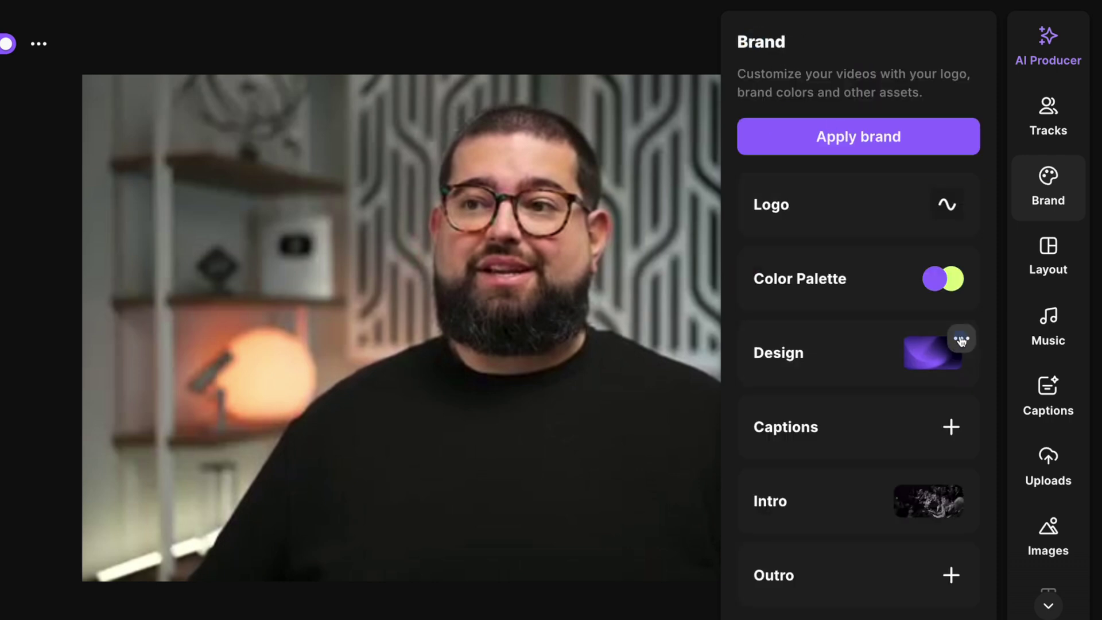
{"action": "left_click", "coordinate": [962, 342]}
Turn on Spacing with Round corners in the brand design.
{"action": "left_click", "coordinate": [912, 427]}
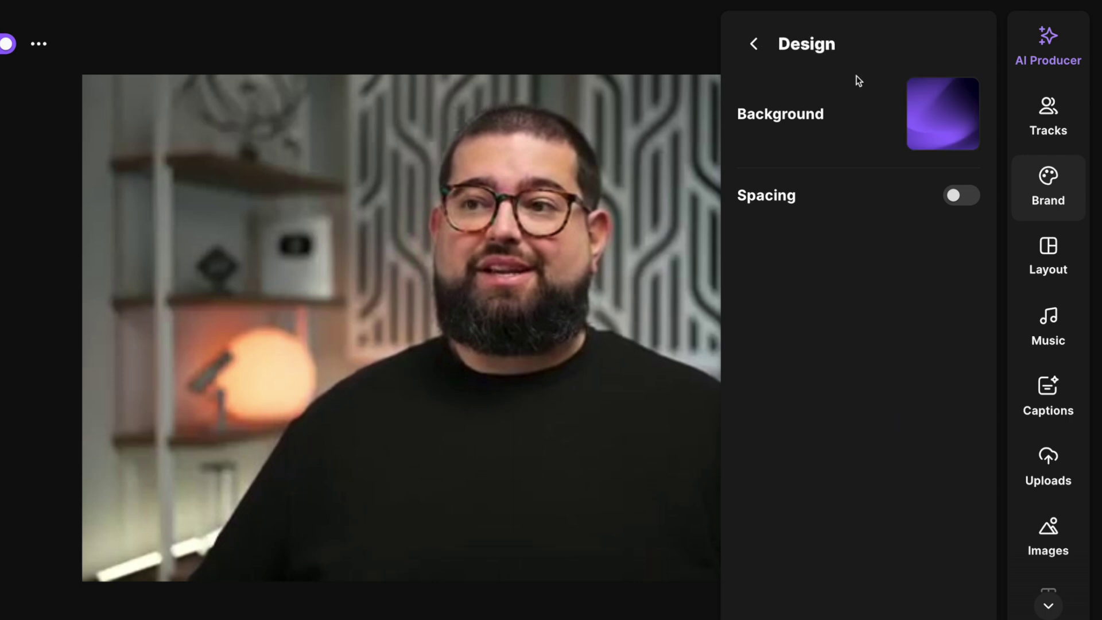
{"action": "mouse_move", "coordinate": [974, 127]}
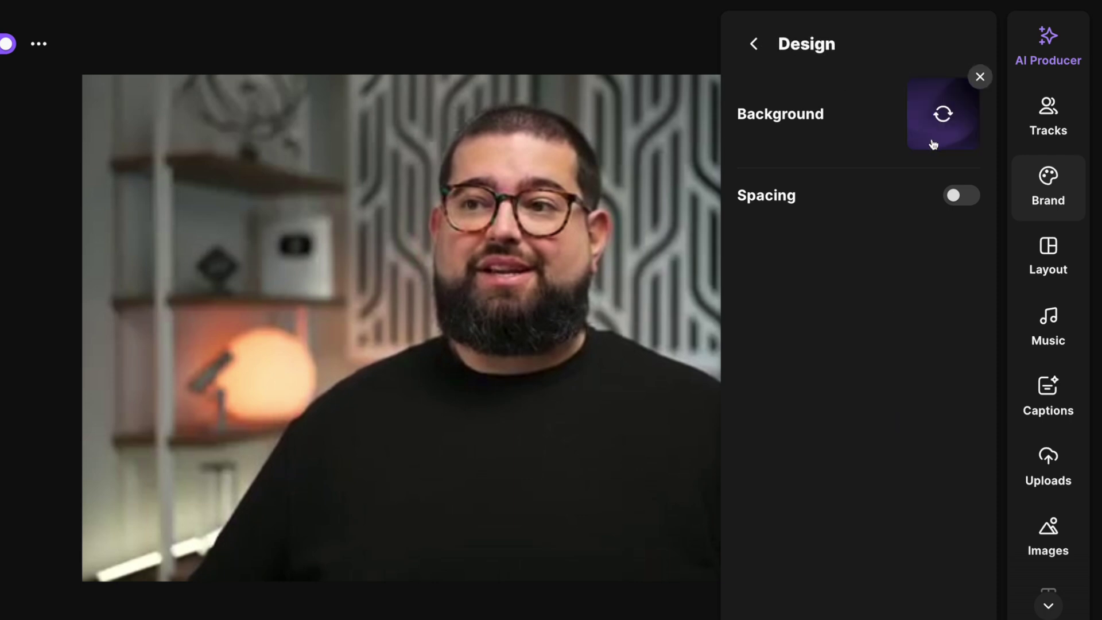
{"action": "left_click", "coordinate": [968, 199]}
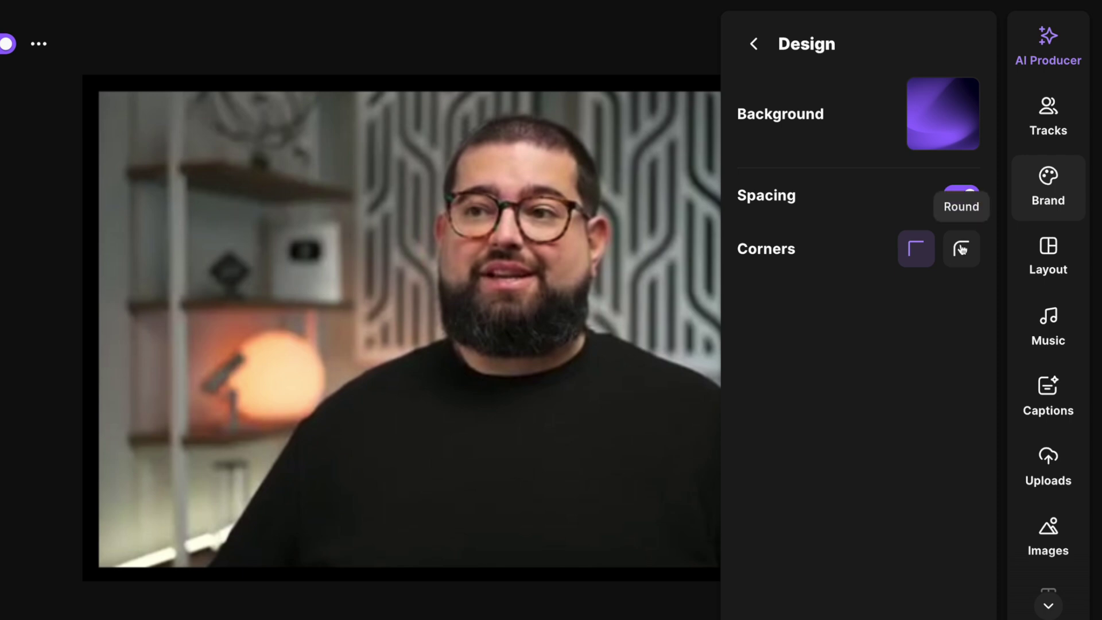
{"action": "left_click", "coordinate": [962, 249]}
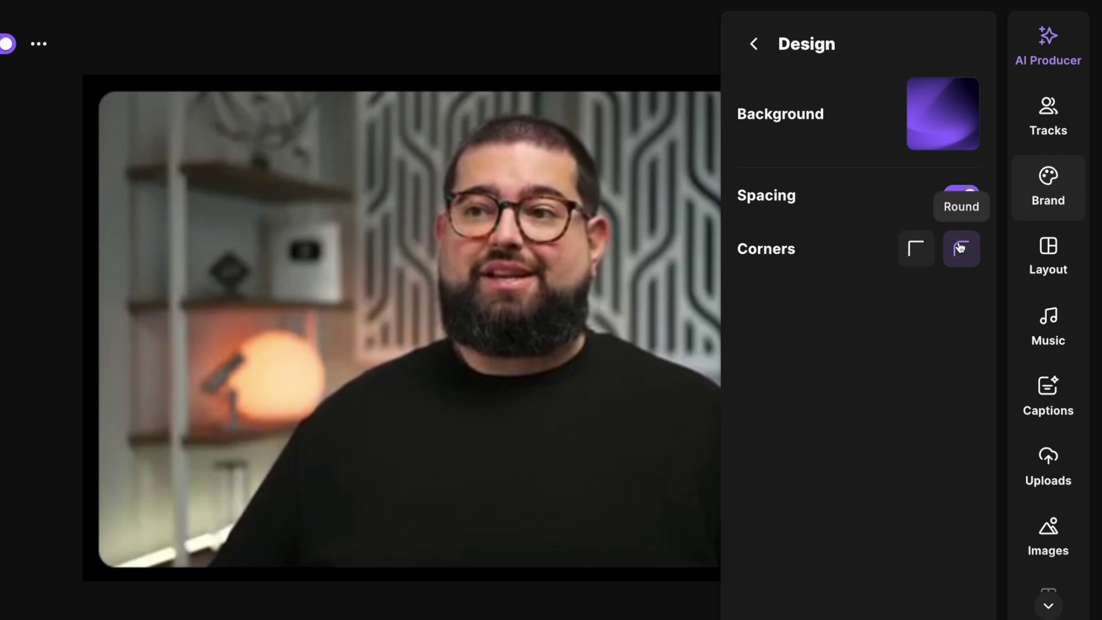
{"action": "left_click", "coordinate": [748, 54]}
{"action": "left_click", "coordinate": [953, 431]}
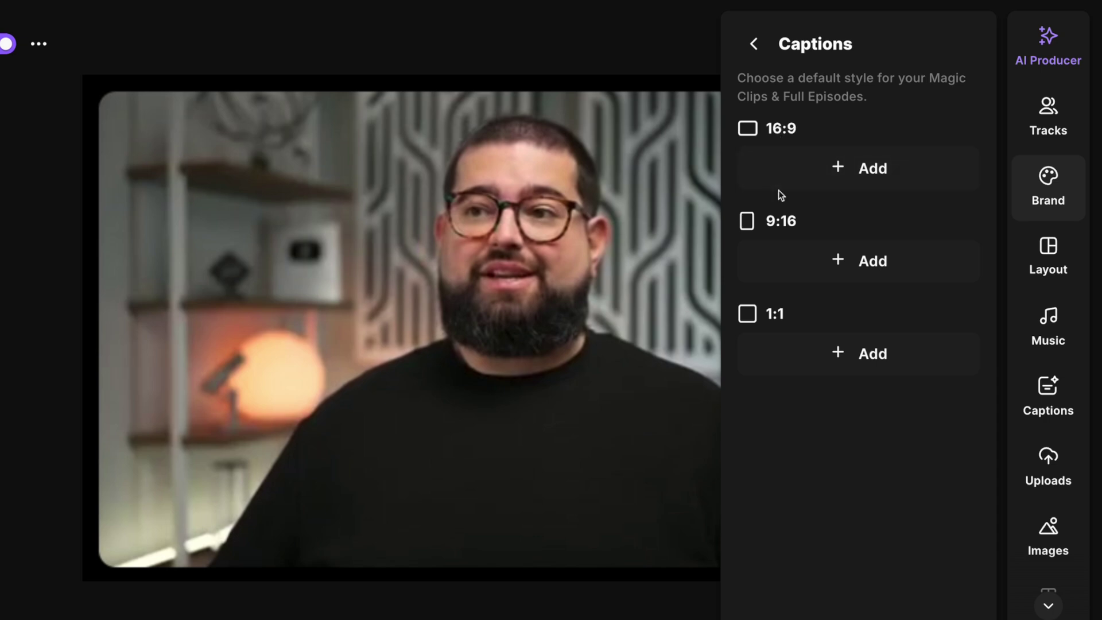
Set purple caption styles as the defaults for both 9:16 and 16:9 videos.
{"action": "left_click", "coordinate": [819, 259]}
{"action": "scroll", "coordinate": [895, 373], "scroll_direction": "down", "scroll_amount": 5}
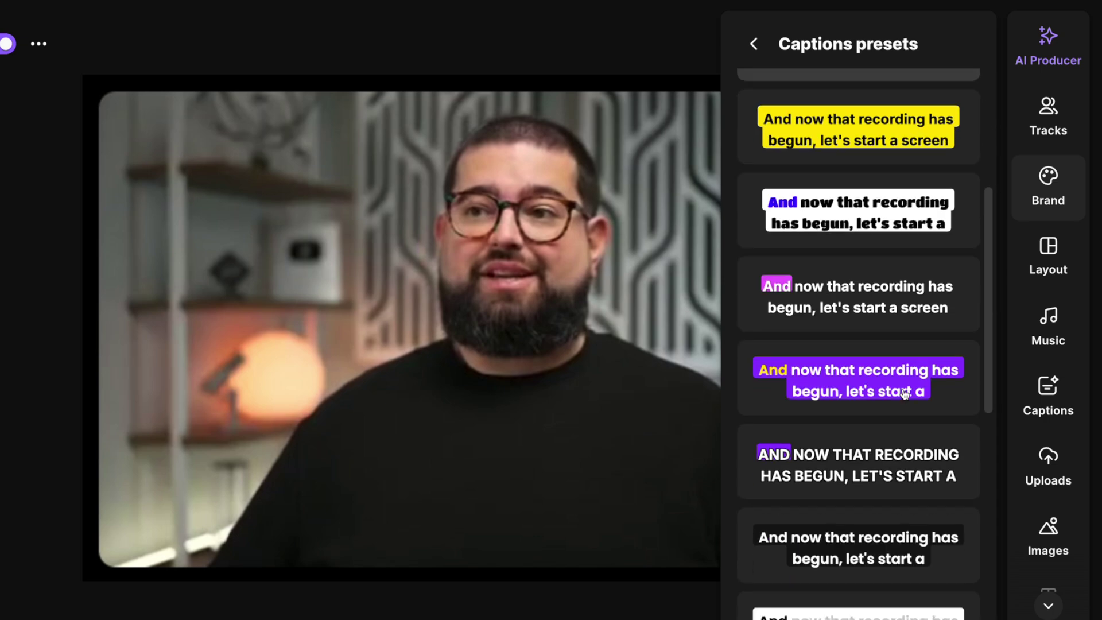
{"action": "left_click", "coordinate": [884, 322]}
{"action": "left_click", "coordinate": [861, 166]}
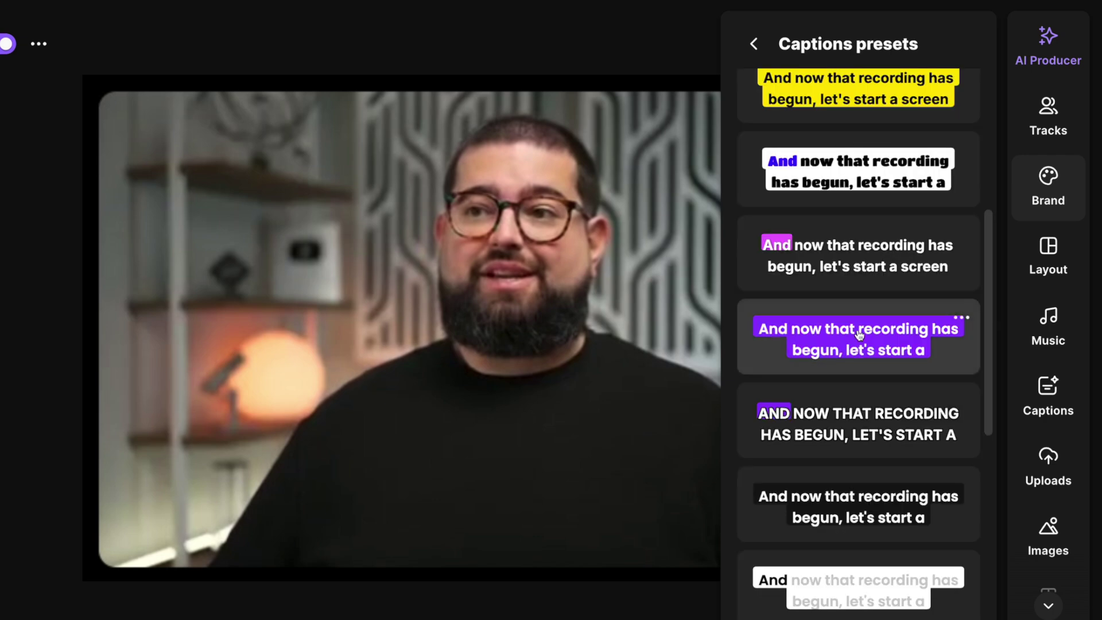
{"action": "left_click", "coordinate": [858, 333]}
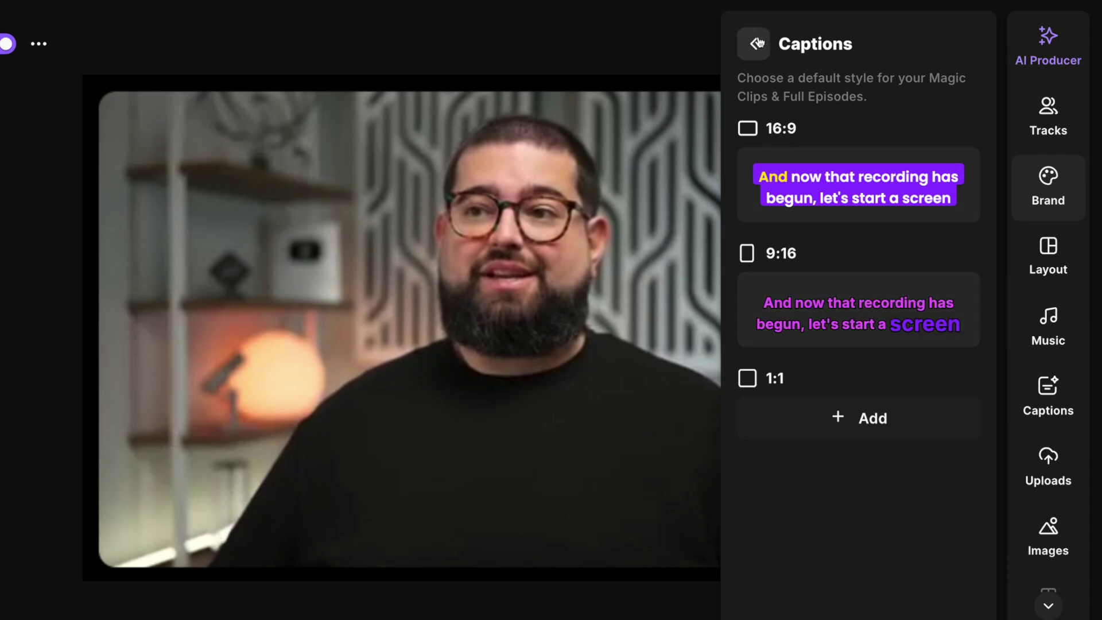
{"action": "left_click", "coordinate": [757, 43]}
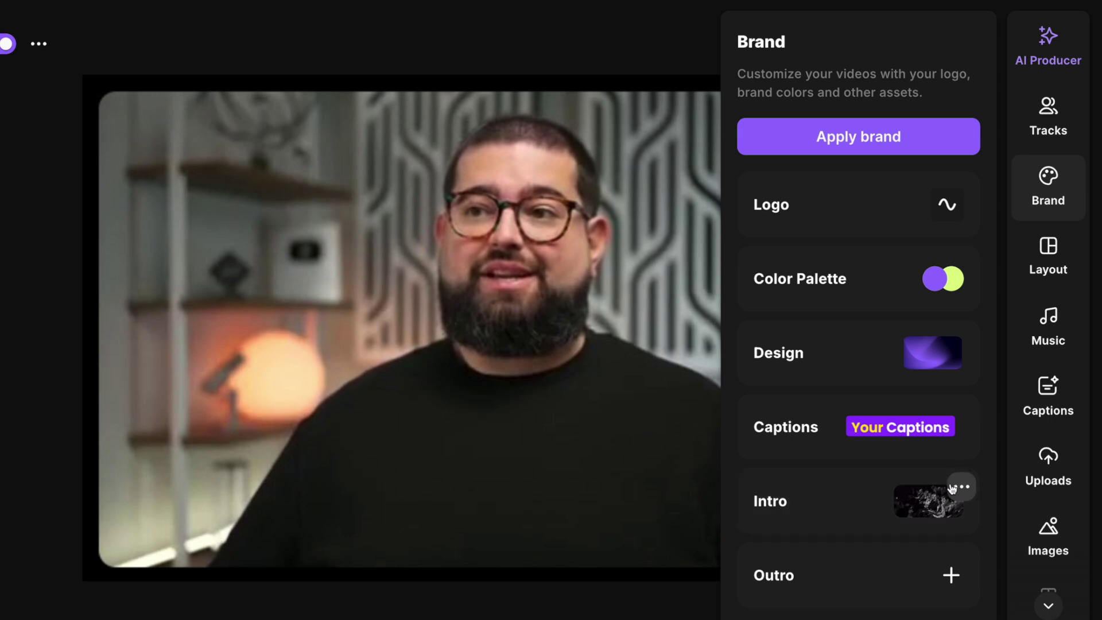
Set CNN Intro Clip.mp4 as the 16:9 brand intro and apply the brand to the video.
{"action": "left_click", "coordinate": [958, 490]}
{"action": "left_click", "coordinate": [909, 580]}
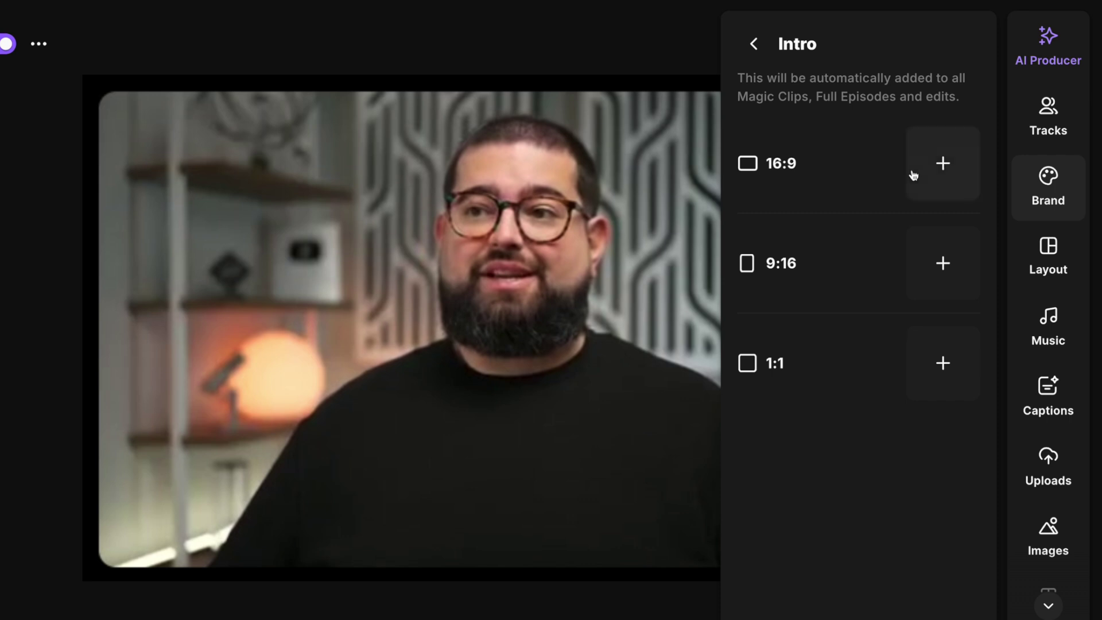
{"action": "left_click", "coordinate": [938, 188]}
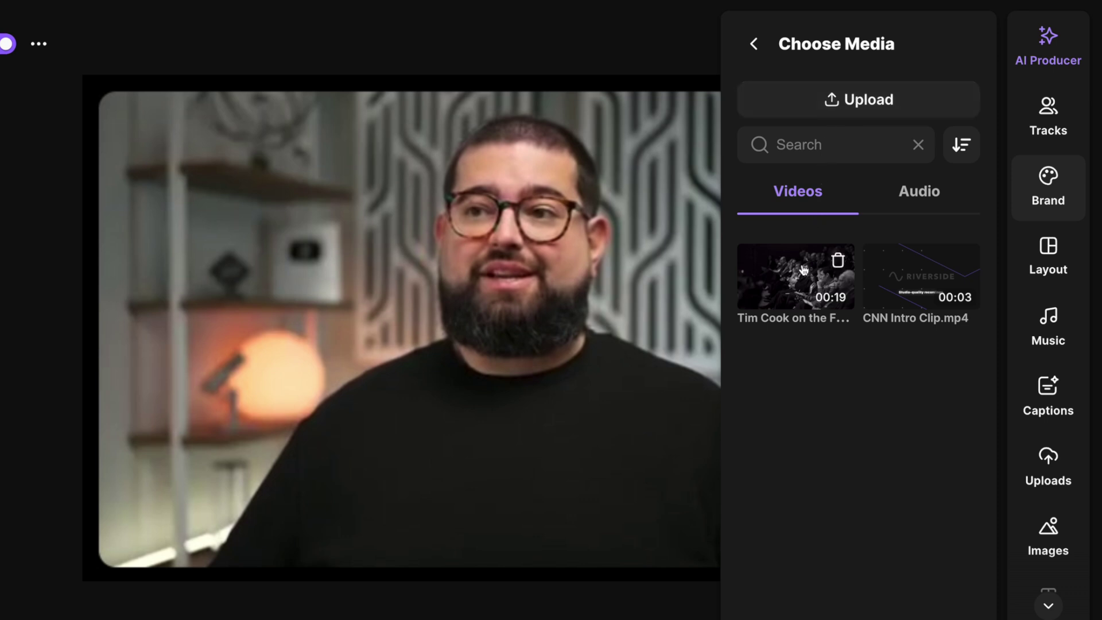
{"action": "left_click", "coordinate": [908, 280]}
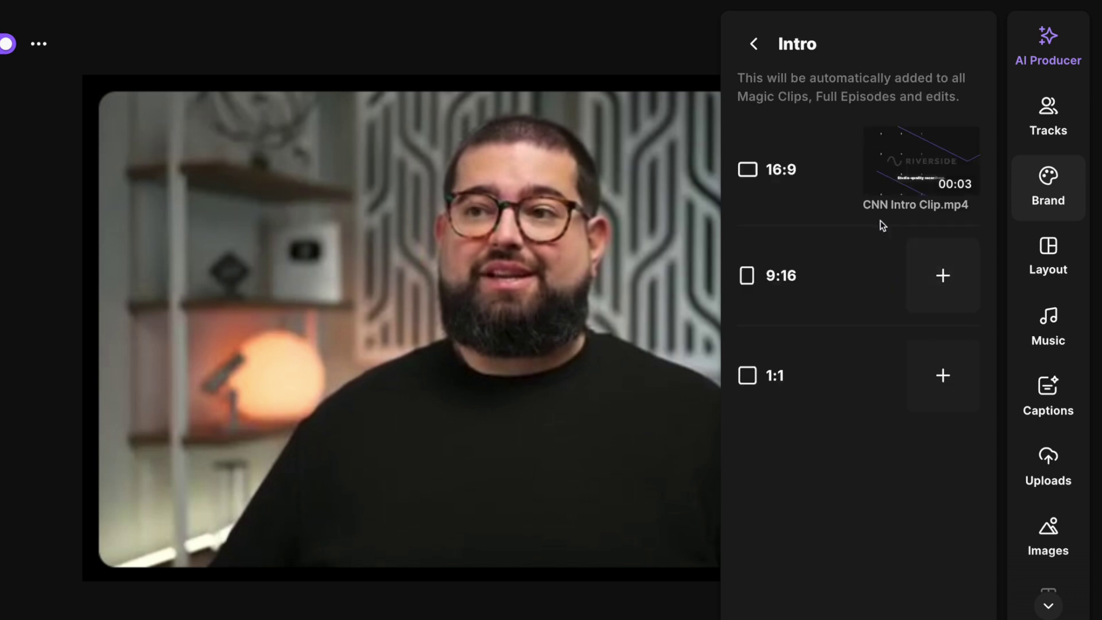
{"action": "left_click", "coordinate": [753, 43]}
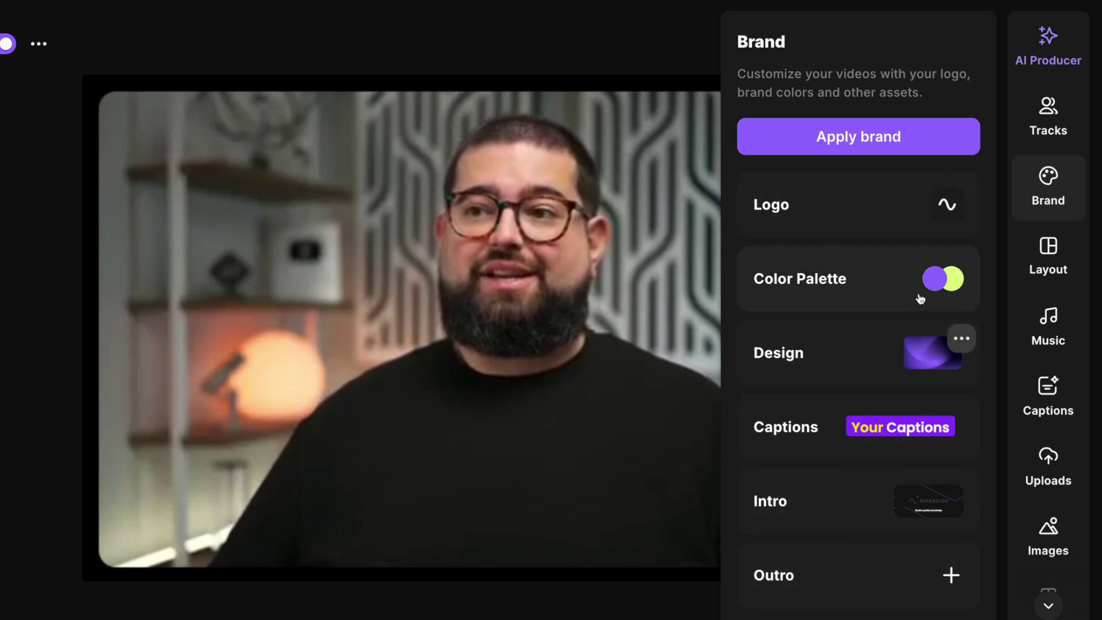
{"action": "left_click", "coordinate": [877, 136]}
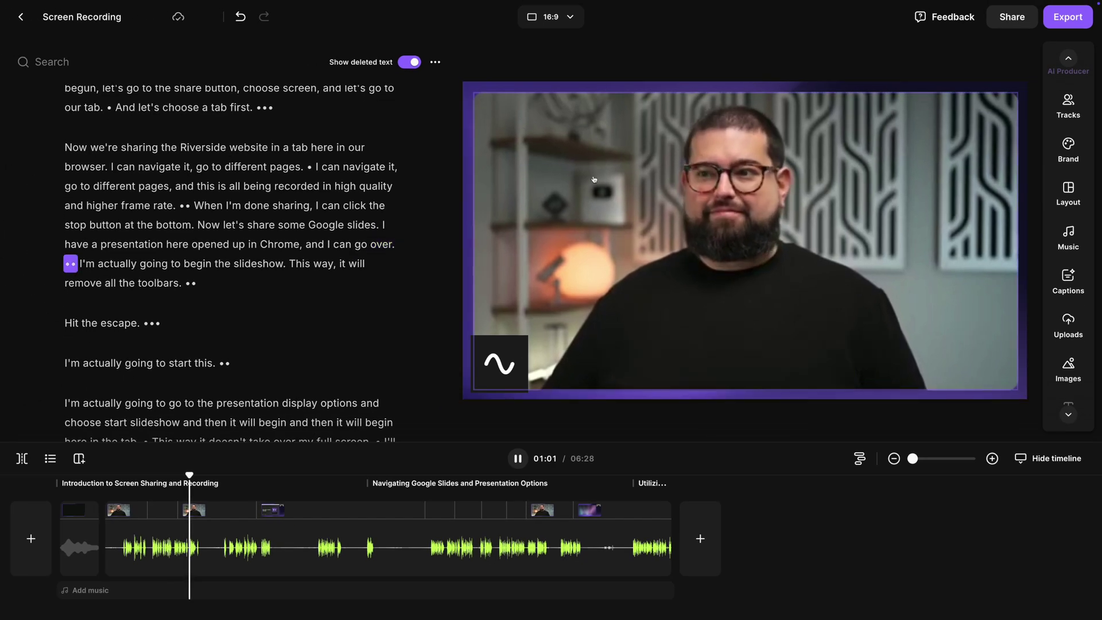
Pause playback, select the main recording clip, and bring up AI Producer.
{"action": "left_click", "coordinate": [517, 459]}
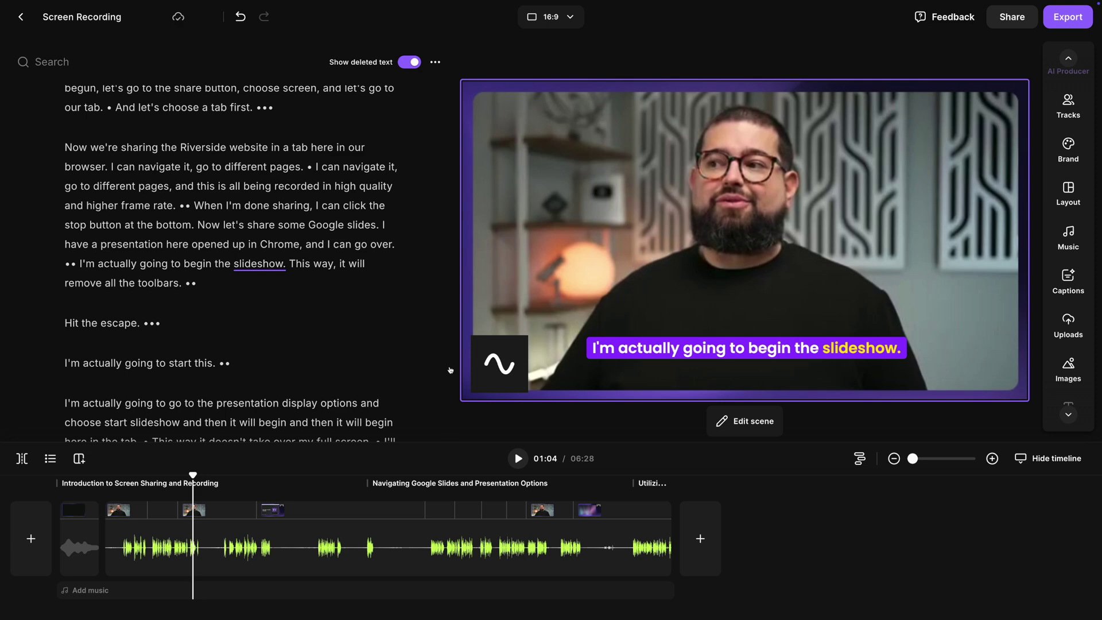
{"action": "left_click", "coordinate": [66, 546]}
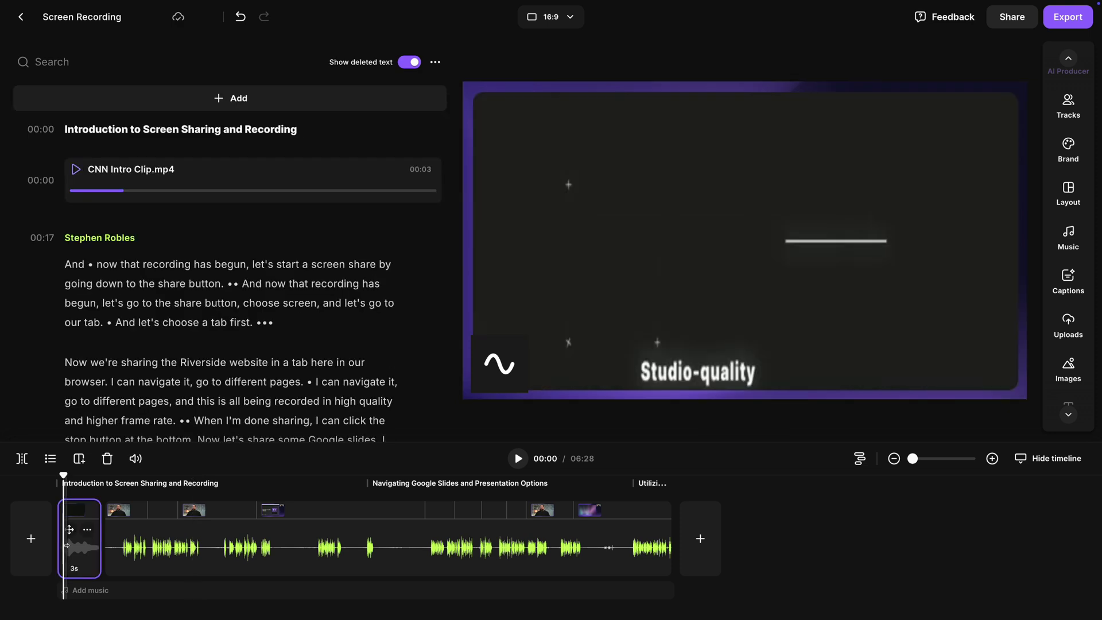
{"action": "left_click", "coordinate": [123, 539]}
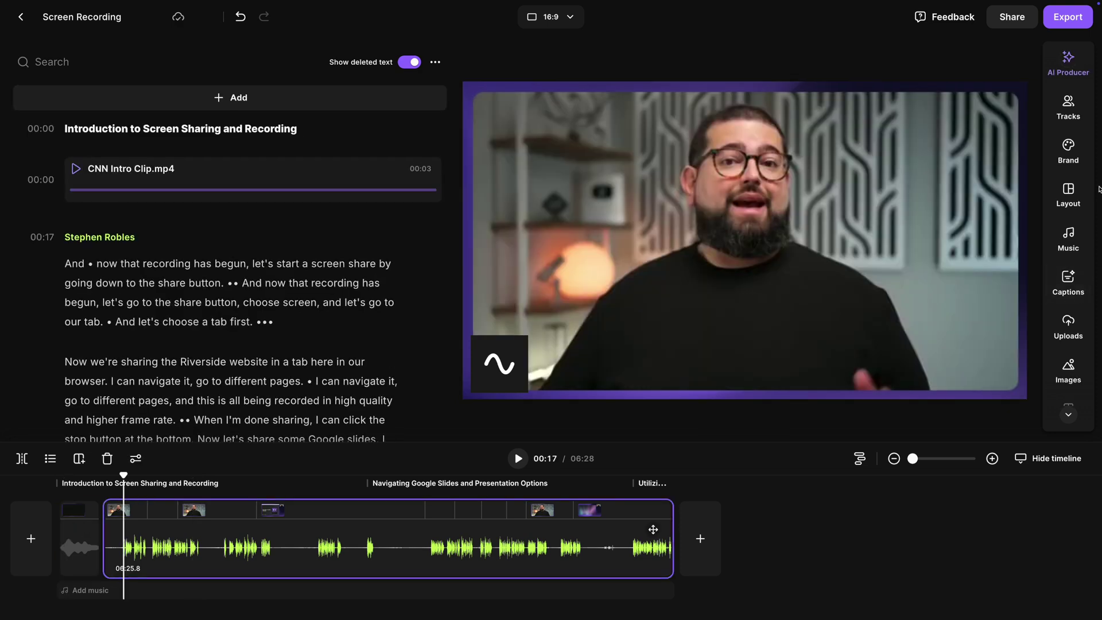
{"action": "left_click", "coordinate": [1068, 63]}
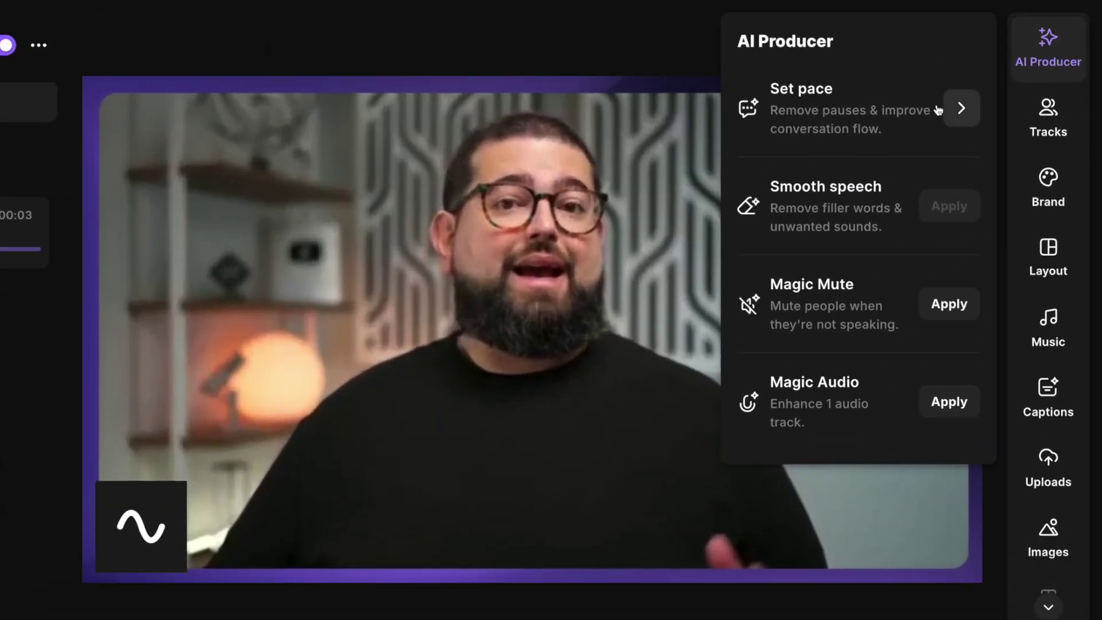
Apply the Fast pace to the recording, including screenshares and media.
{"action": "left_click", "coordinate": [961, 108]}
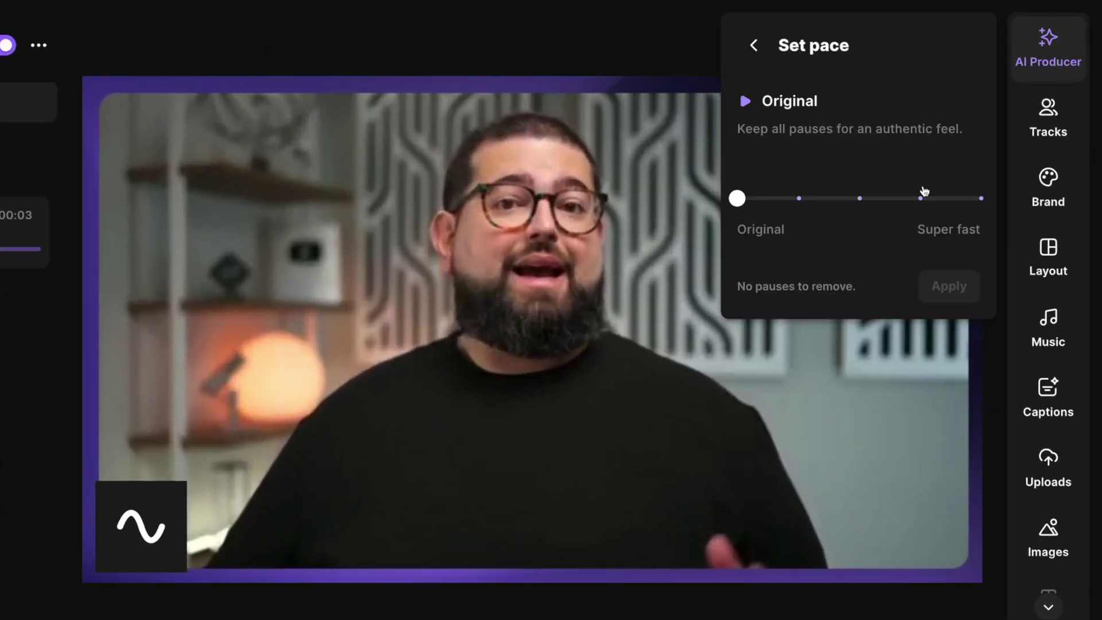
{"action": "left_click", "coordinate": [919, 198]}
{"action": "left_click", "coordinate": [945, 332]}
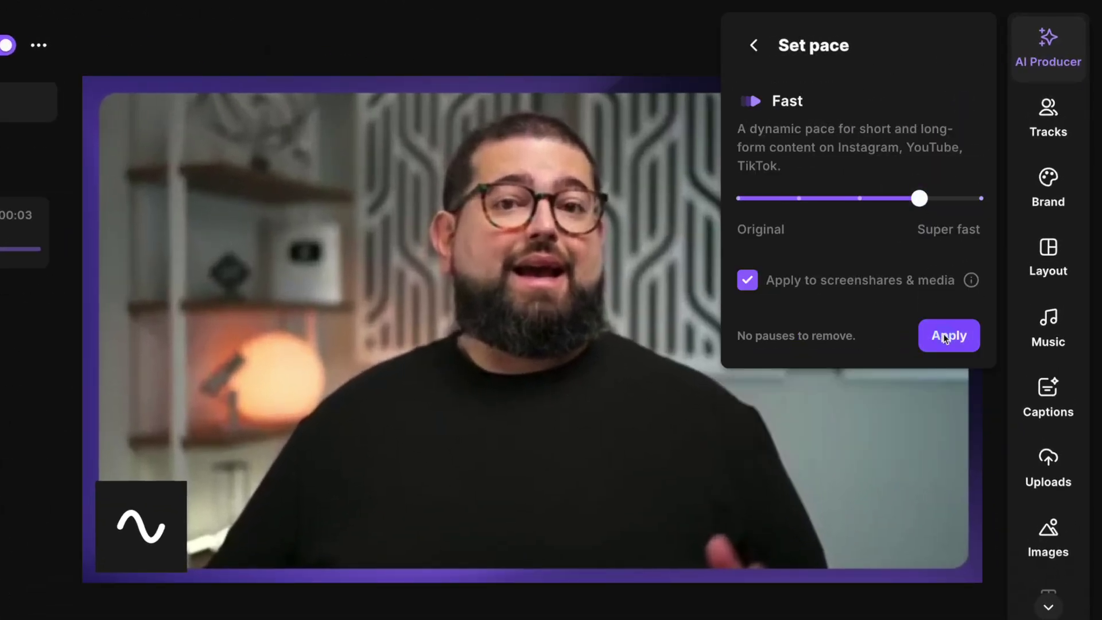
{"action": "left_click", "coordinate": [754, 45]}
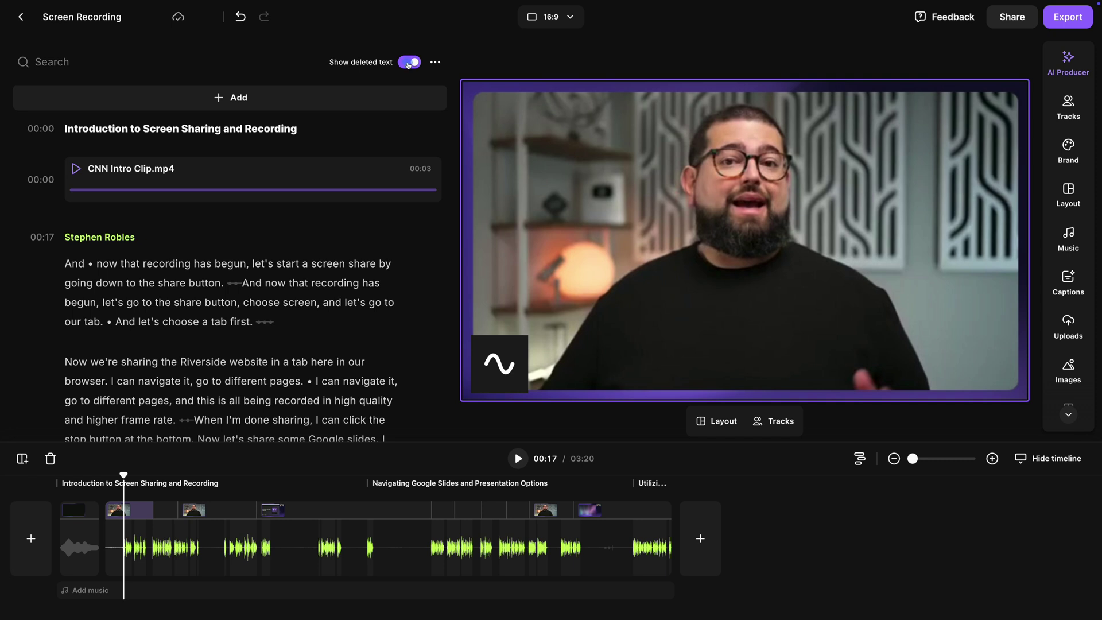
Hide deleted text and delete the transcript's opening sentence about starting a screen share.
{"action": "left_click", "coordinate": [408, 63]}
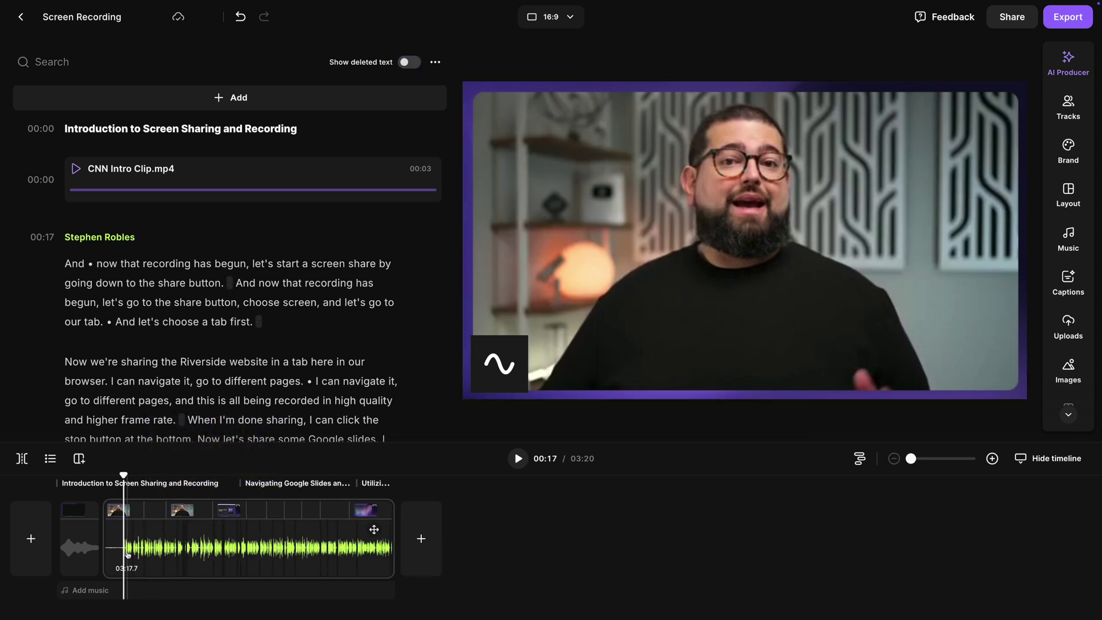
{"action": "left_click", "coordinate": [134, 549]}
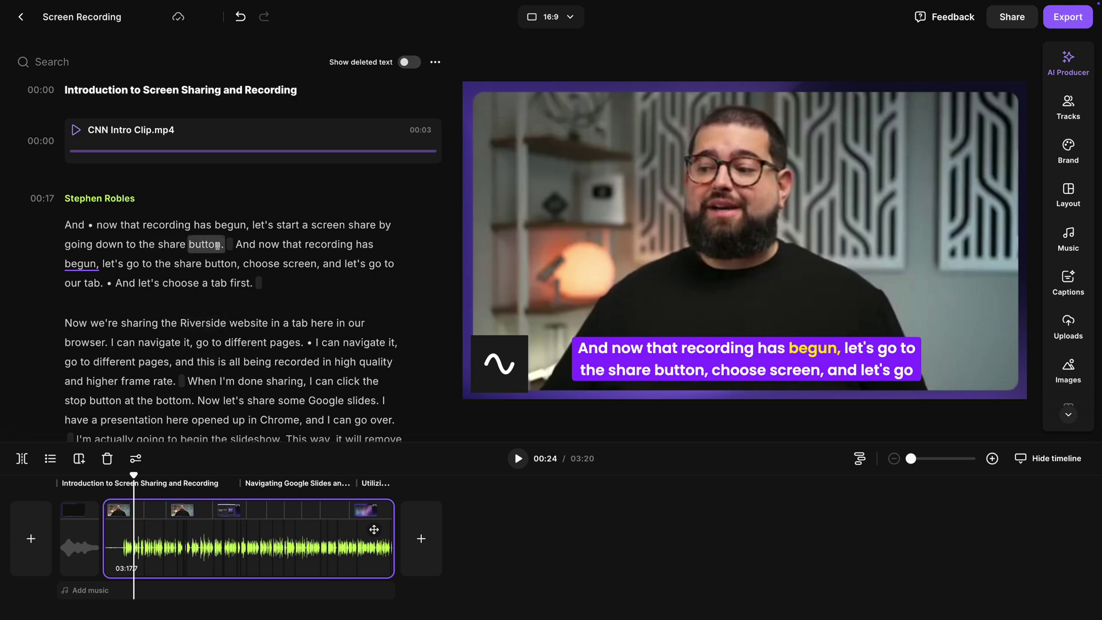
{"action": "left_click_drag", "start_coordinate": [223, 245], "coordinate": [69, 227]}
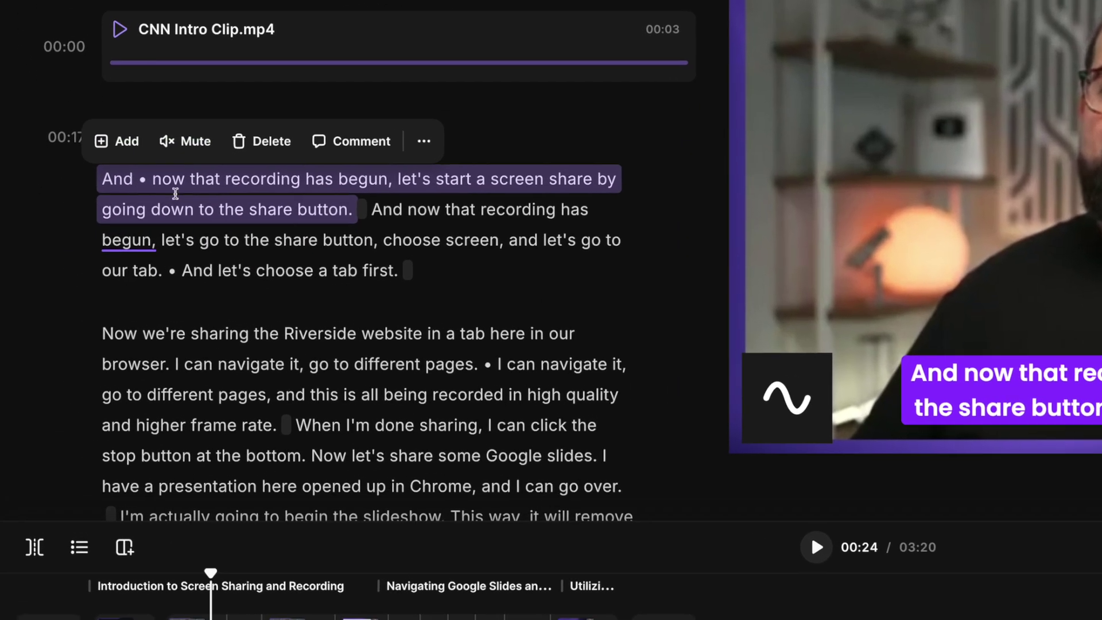
{"action": "left_click", "coordinate": [262, 141]}
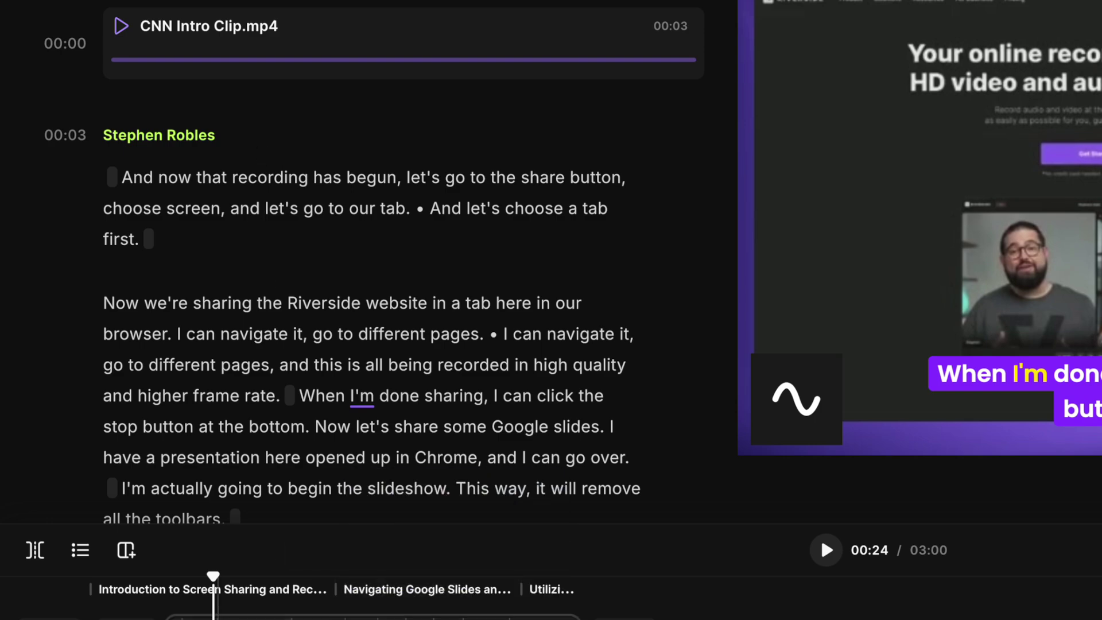
Review the shortened edit at 01:30, 02:26 and 02:34.
{"action": "left_click", "coordinate": [281, 617]}
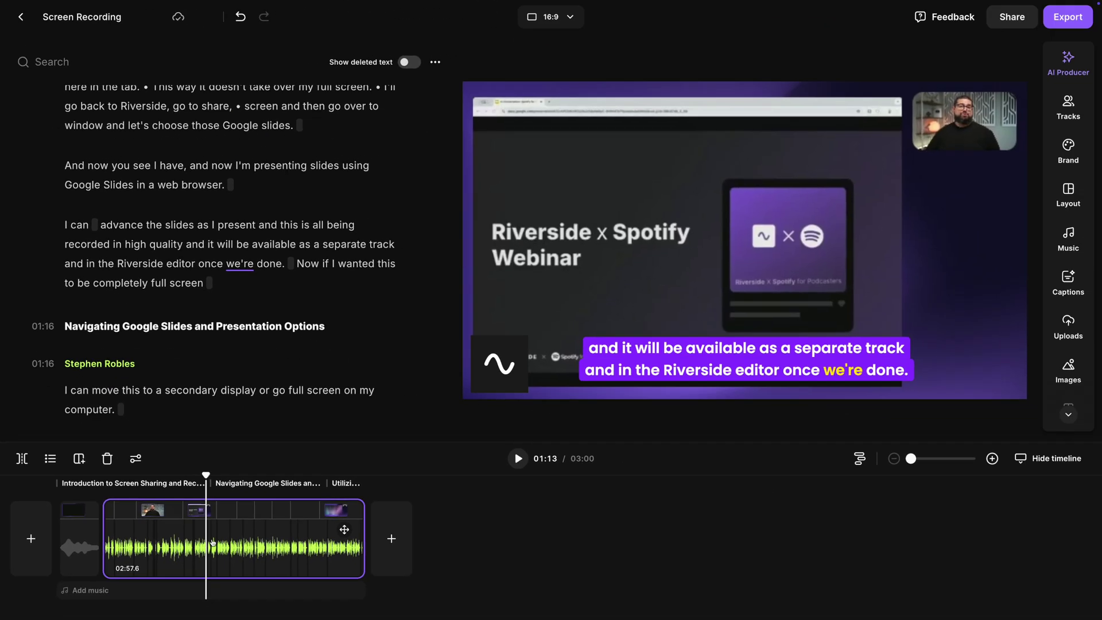
{"action": "left_click", "coordinate": [233, 542]}
{"action": "left_click", "coordinate": [315, 540]}
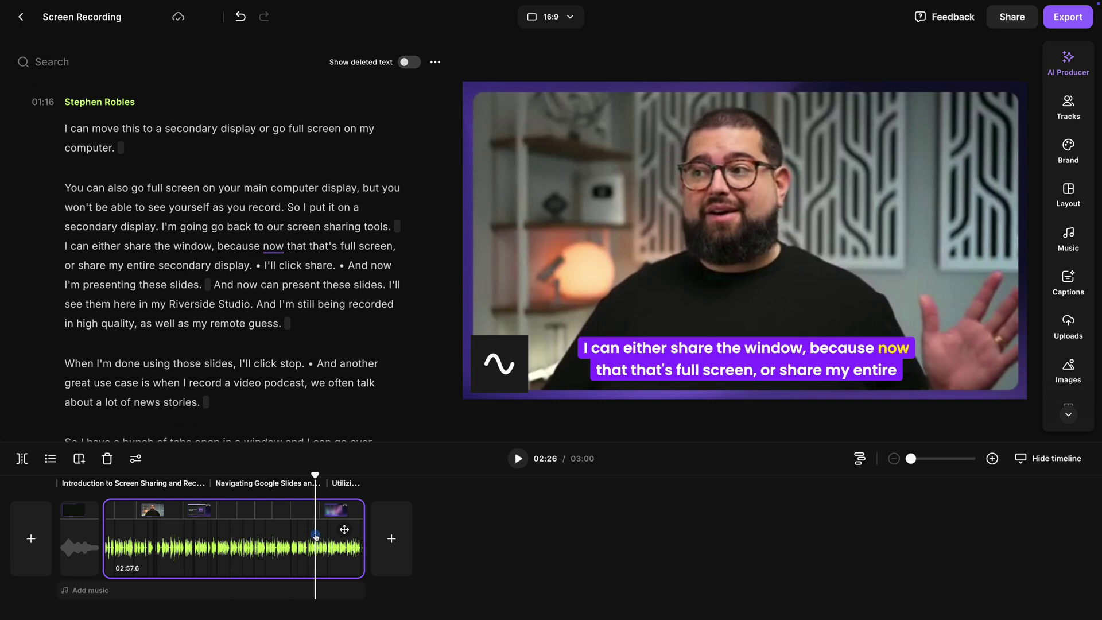
{"action": "left_click", "coordinate": [325, 540]}
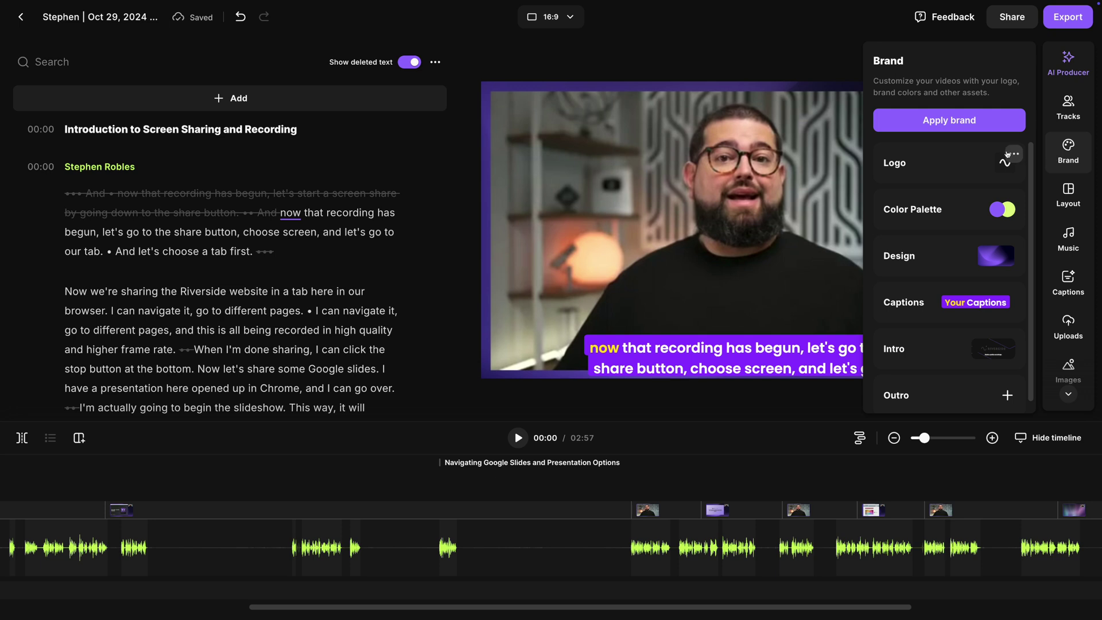
{"action": "scroll", "coordinate": [969, 331], "scroll_direction": "up", "scroll_amount": 1}
Apply the brand to this edit, switch it to 9:16 portrait, and play a clip.
{"action": "left_click", "coordinate": [949, 120]}
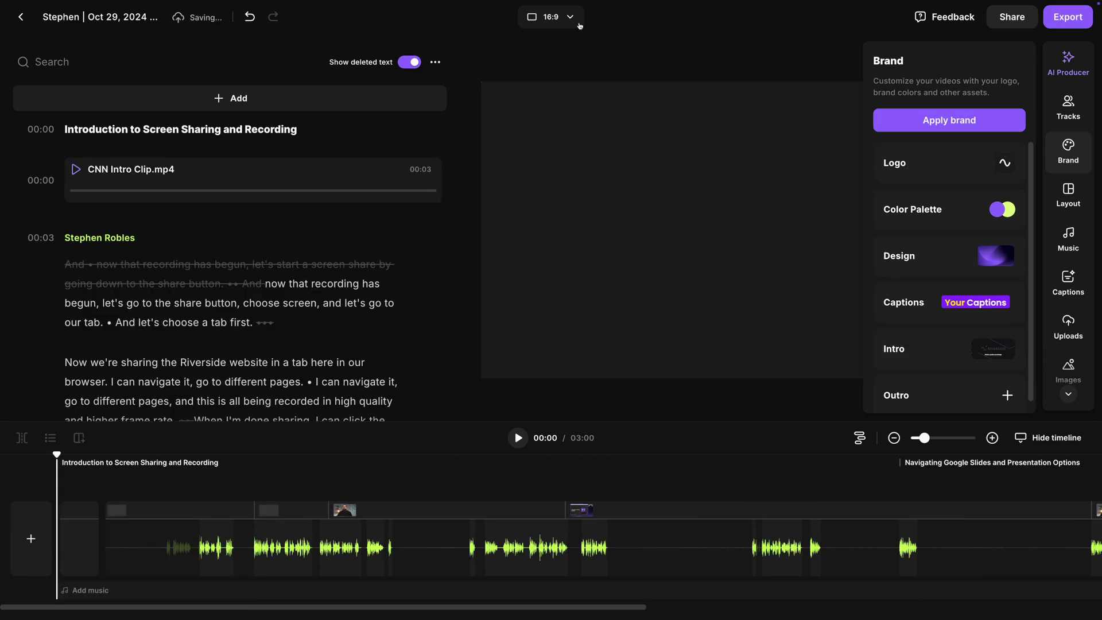
{"action": "left_click", "coordinate": [559, 17]}
{"action": "left_click", "coordinate": [546, 94]}
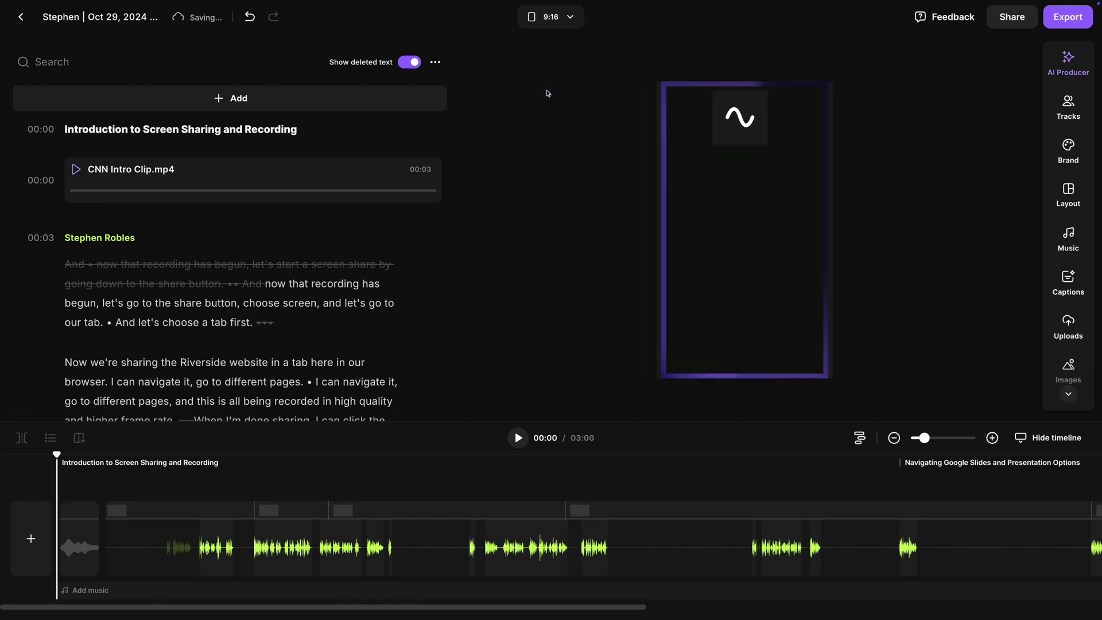
{"action": "left_click", "coordinate": [238, 541]}
{"action": "left_click", "coordinate": [518, 438]}
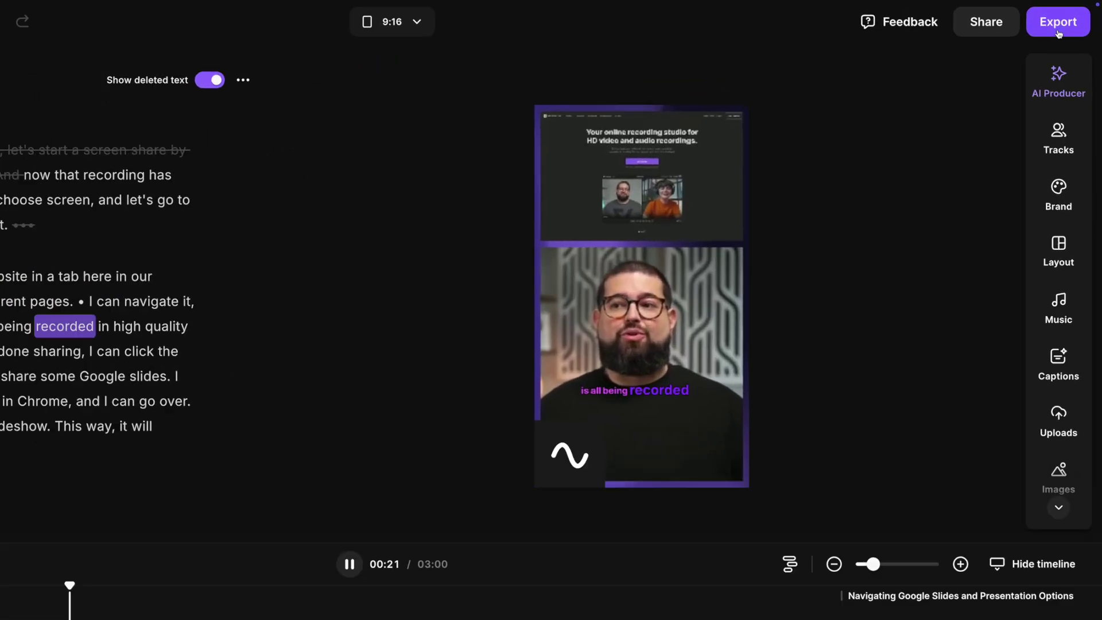
Set export video quality to 2160p 4K and audio quality to MP3.
{"action": "left_click", "coordinate": [1059, 32]}
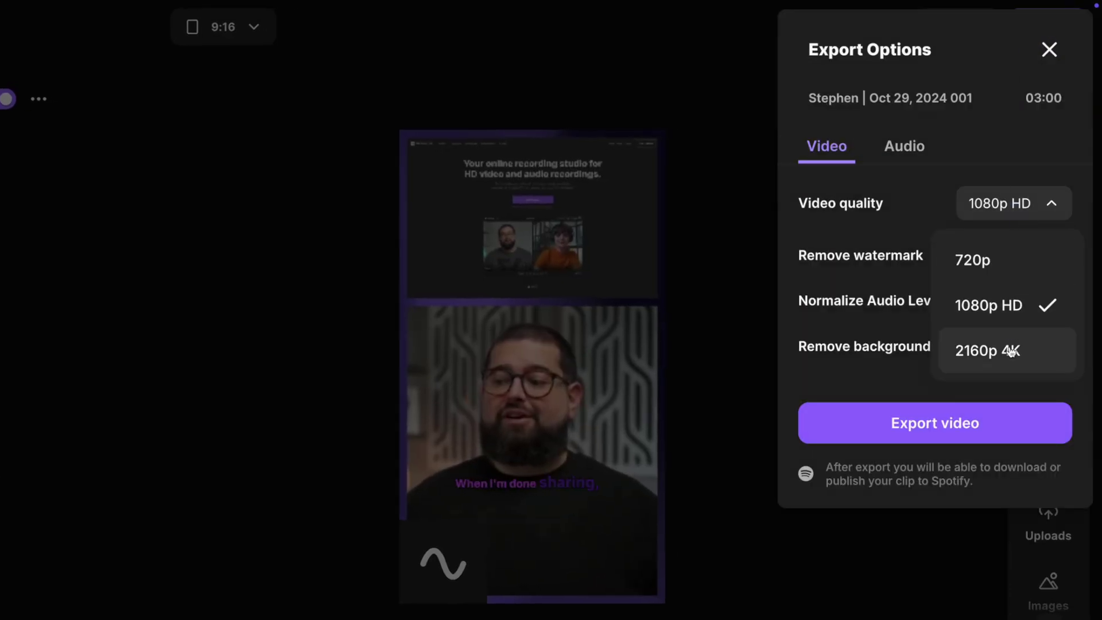
{"action": "left_click", "coordinate": [1011, 351]}
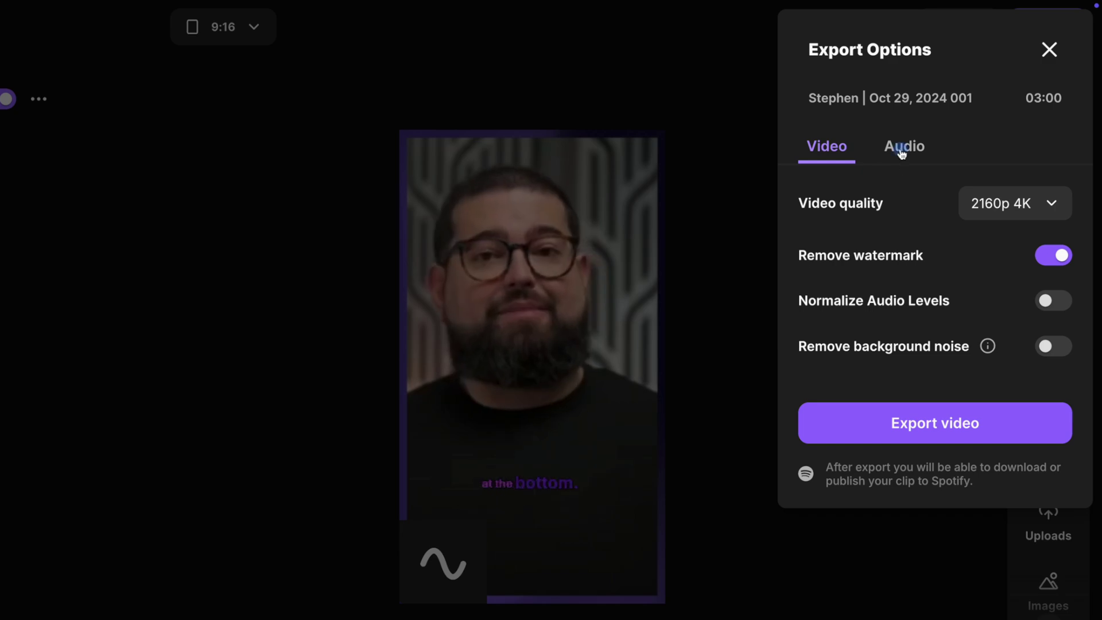
{"action": "left_click", "coordinate": [903, 147]}
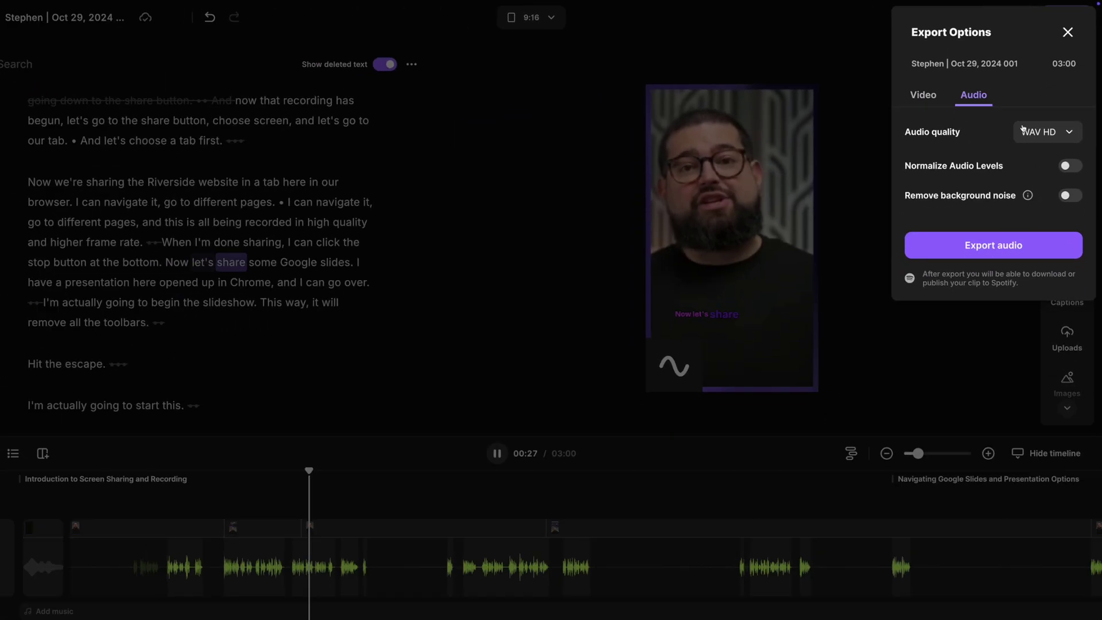
{"action": "left_click", "coordinate": [1022, 128]}
{"action": "left_click", "coordinate": [1023, 166]}
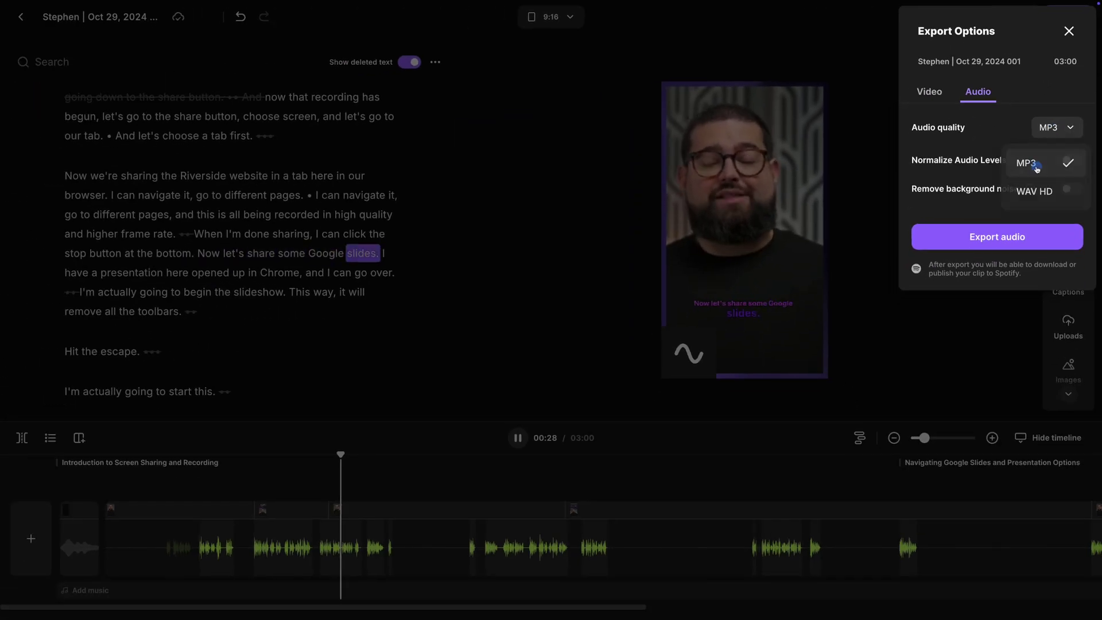